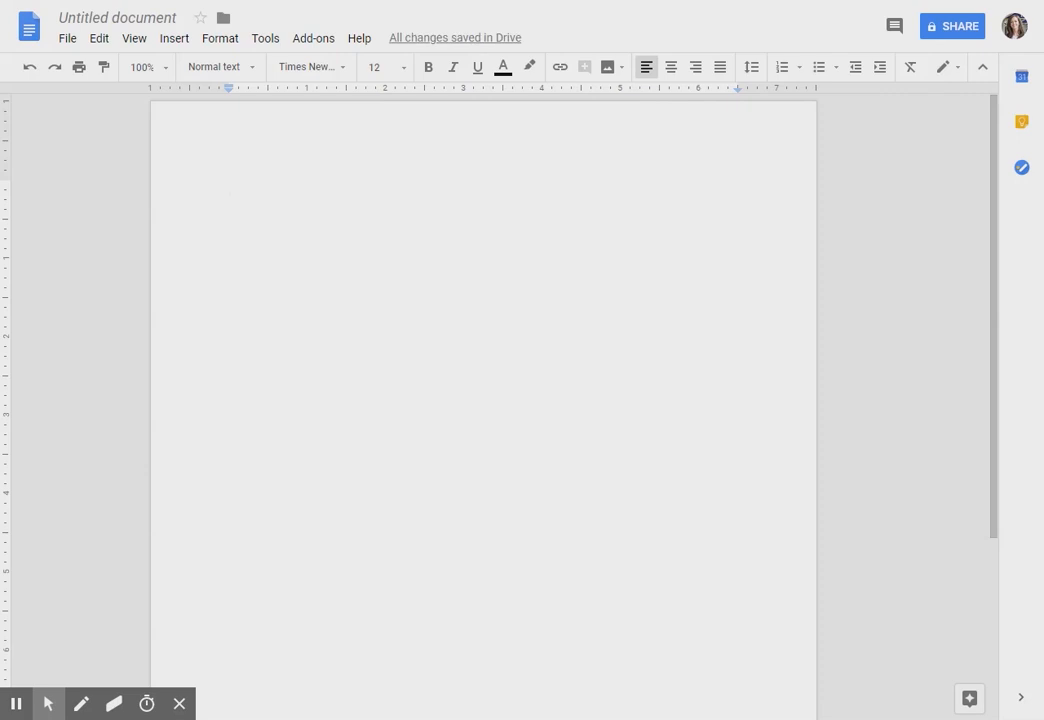
Step: Check the orientation, paper size and margins in the page setup and accept them as they are
click(66, 40)
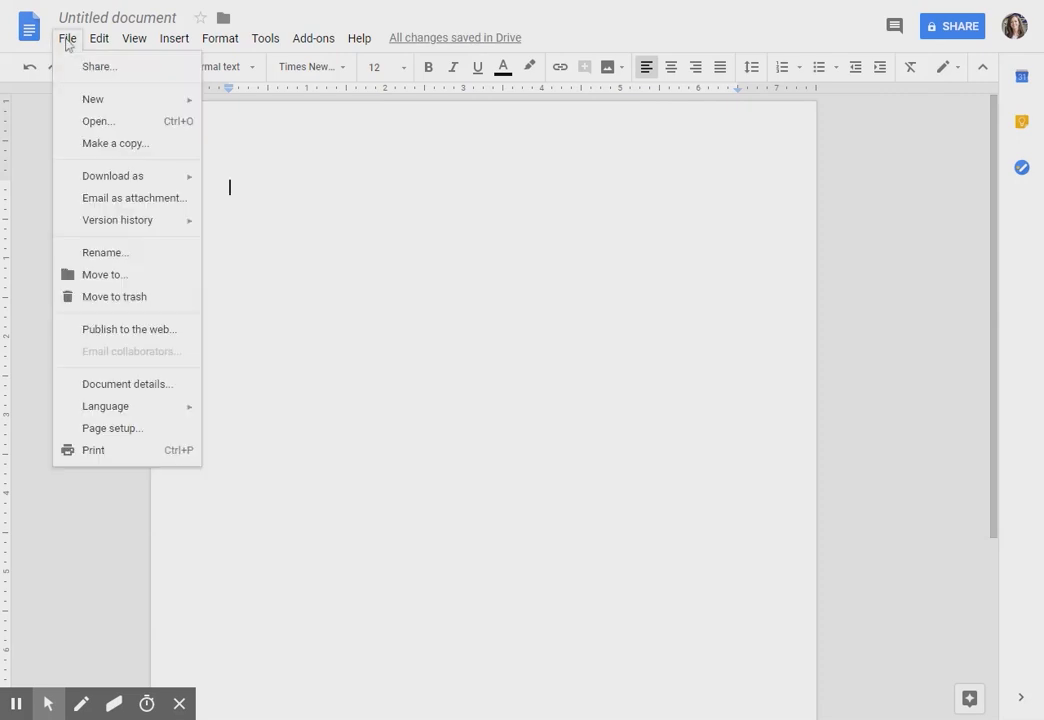
click(131, 436)
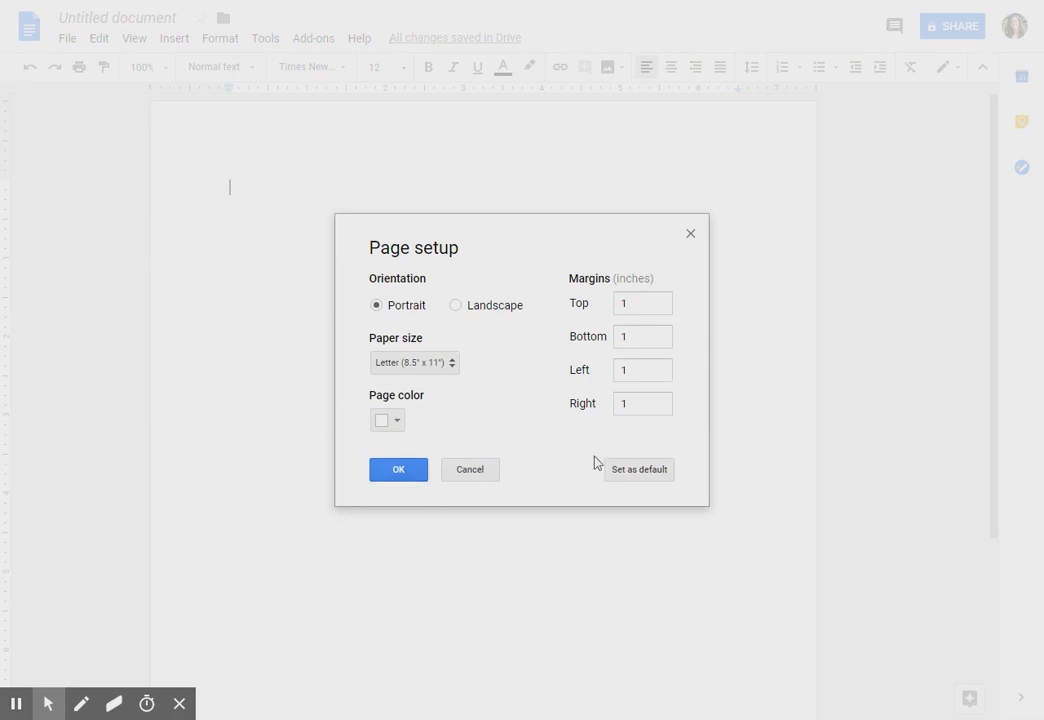
click(396, 469)
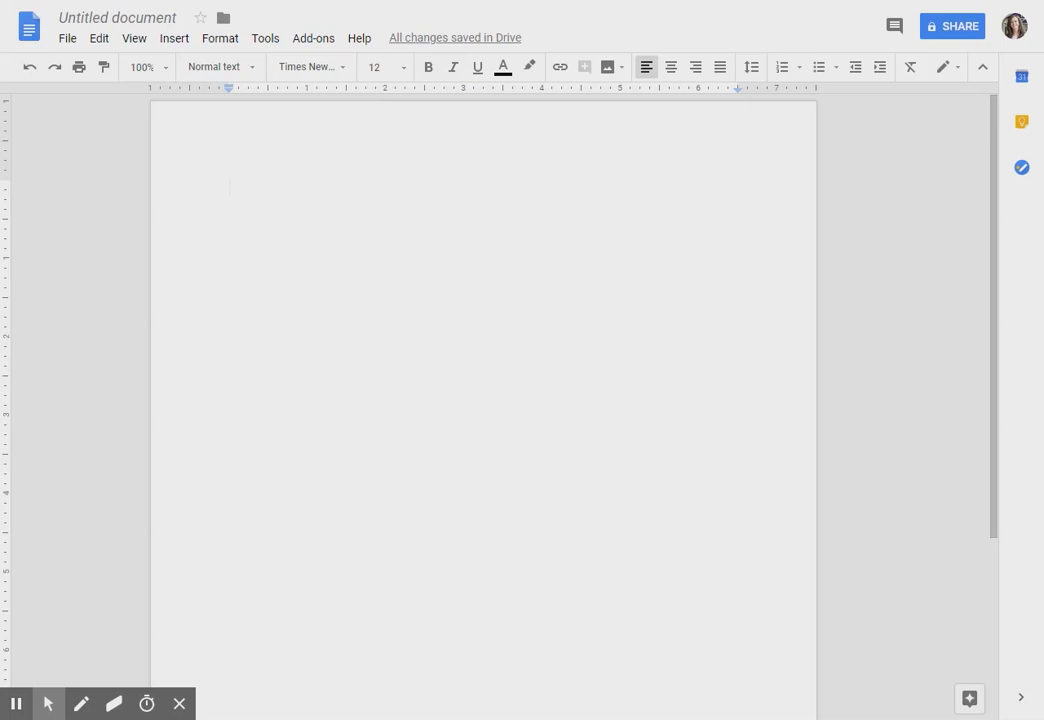
Step: Enter the four-line heading: the student name LeBron James, the teacher's name, English, and 13 November 2018
text(LeBr)
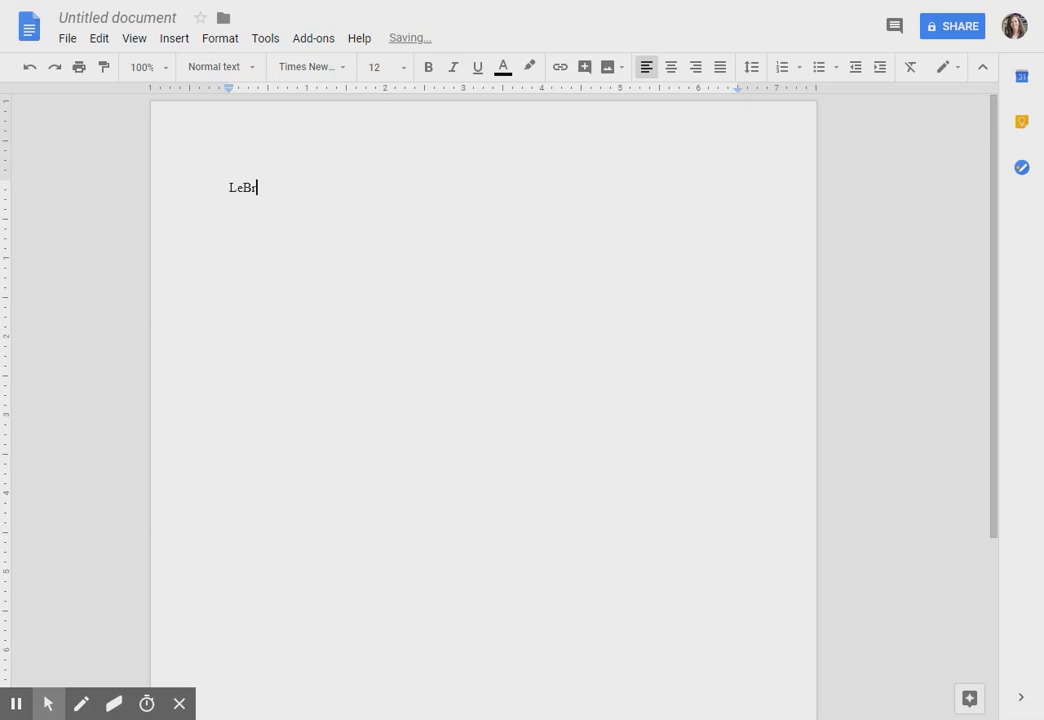
text(o)
key(BackSpace)
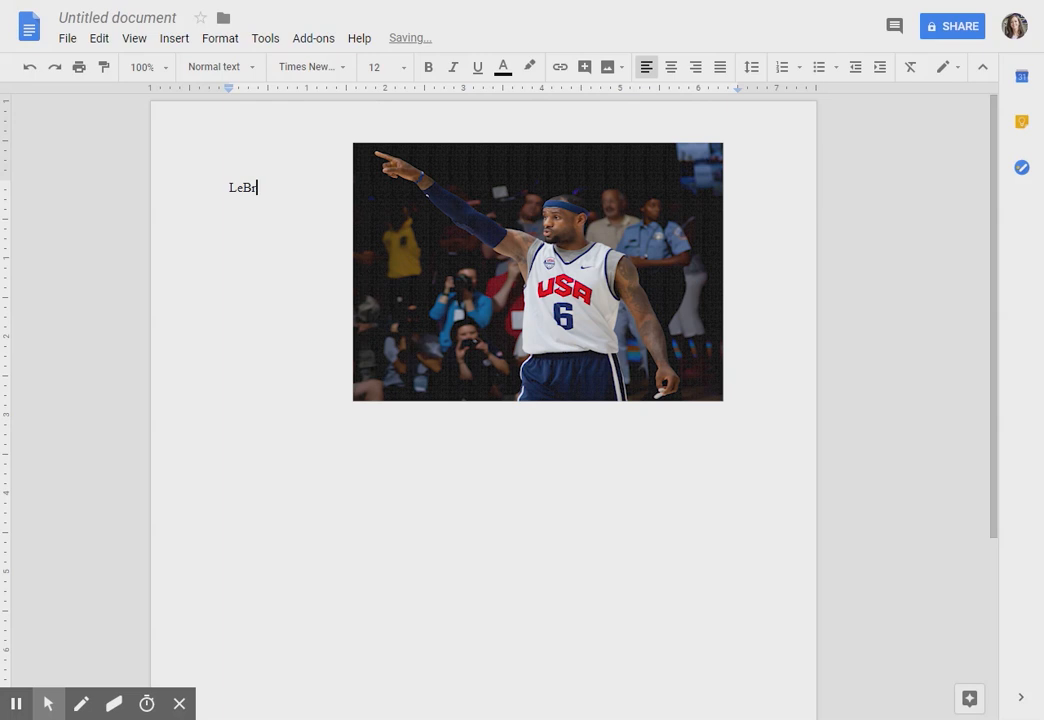
text(p)
text(n James)
key(Return)
text(Mrs. Ar)
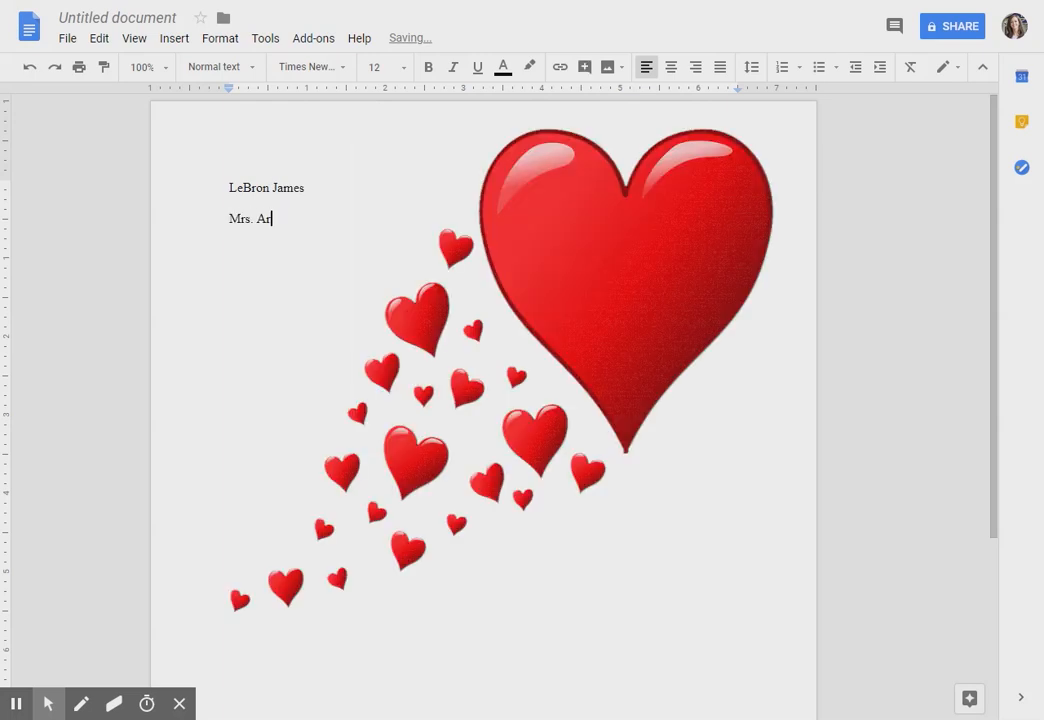
text(nold)
key(Return)
text(English)
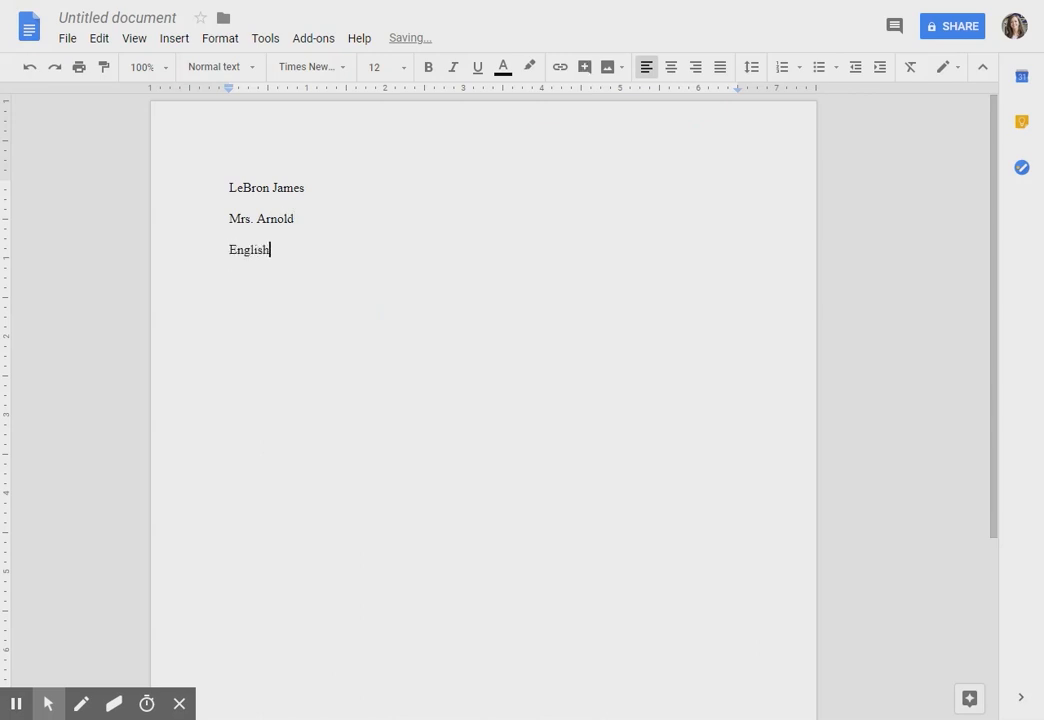
key(Return)
text(13 November 2018)
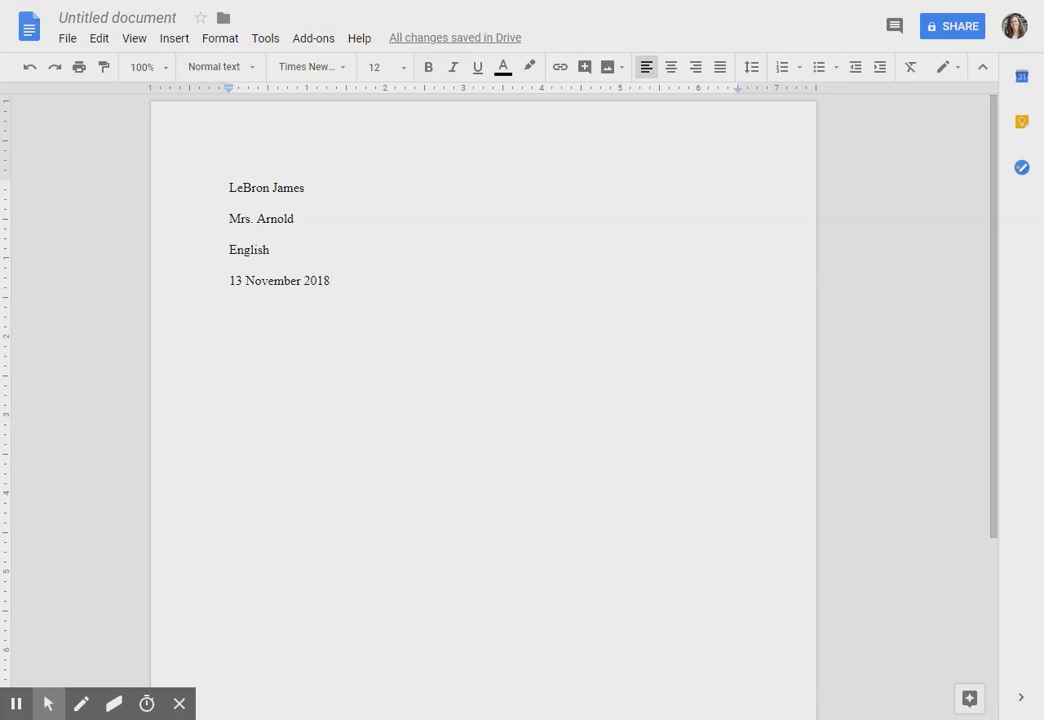
Step: Add the centered title "Thanksgiving Plans" on a new line below the date
key(Return)
click(672, 68)
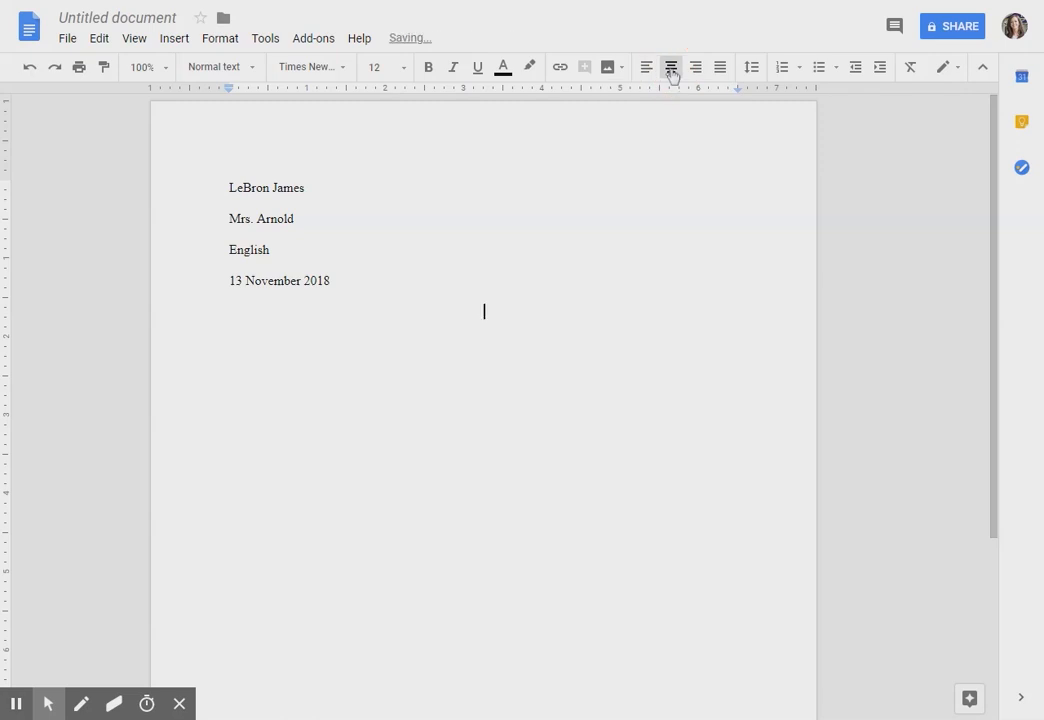
text(Thanksgiving Plans)
key(Return)
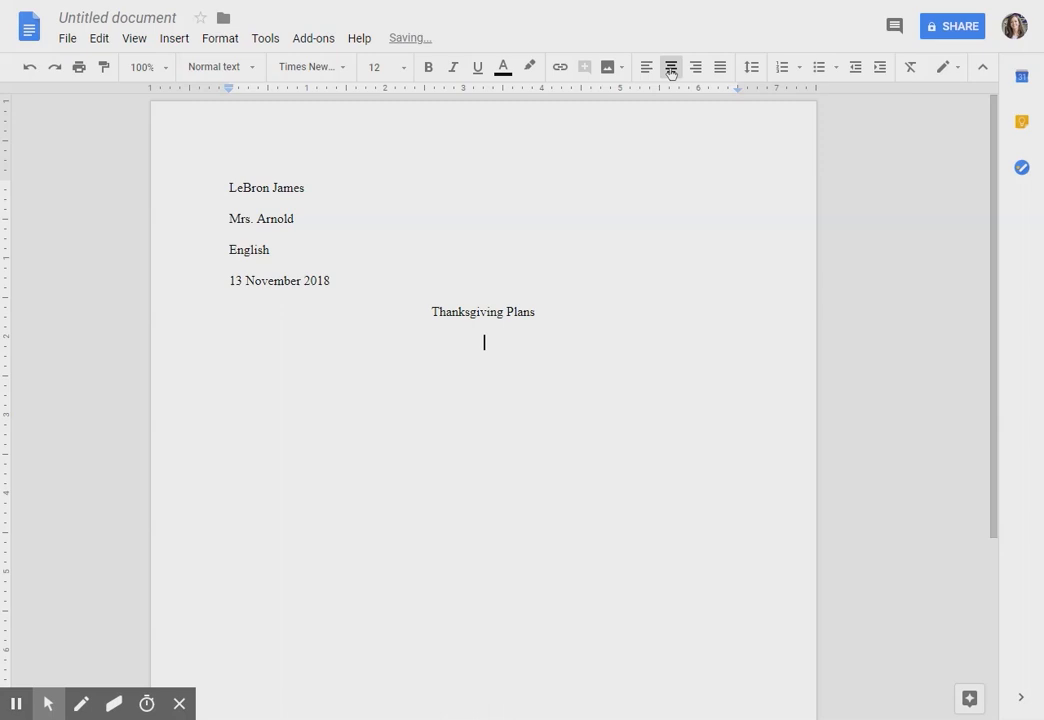
Step: Write a left-aligned paragraph about Thanksgiving at the parents' house, food, memories and Black Friday shopping, with its first line indented
click(645, 68)
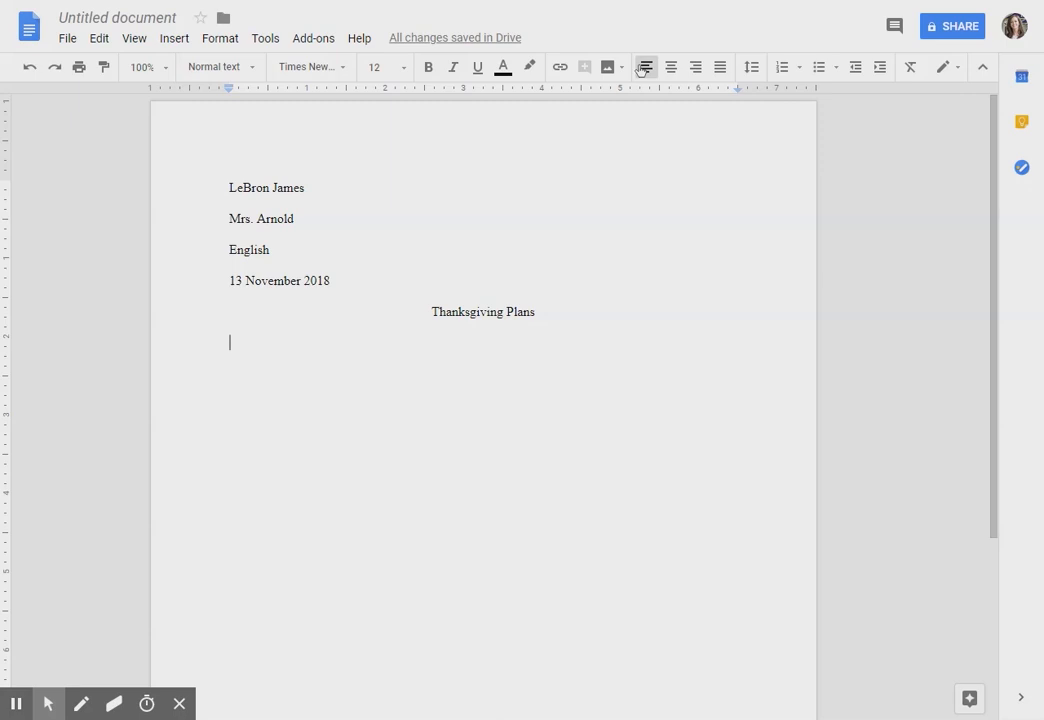
text(This year, my family and I will spe)
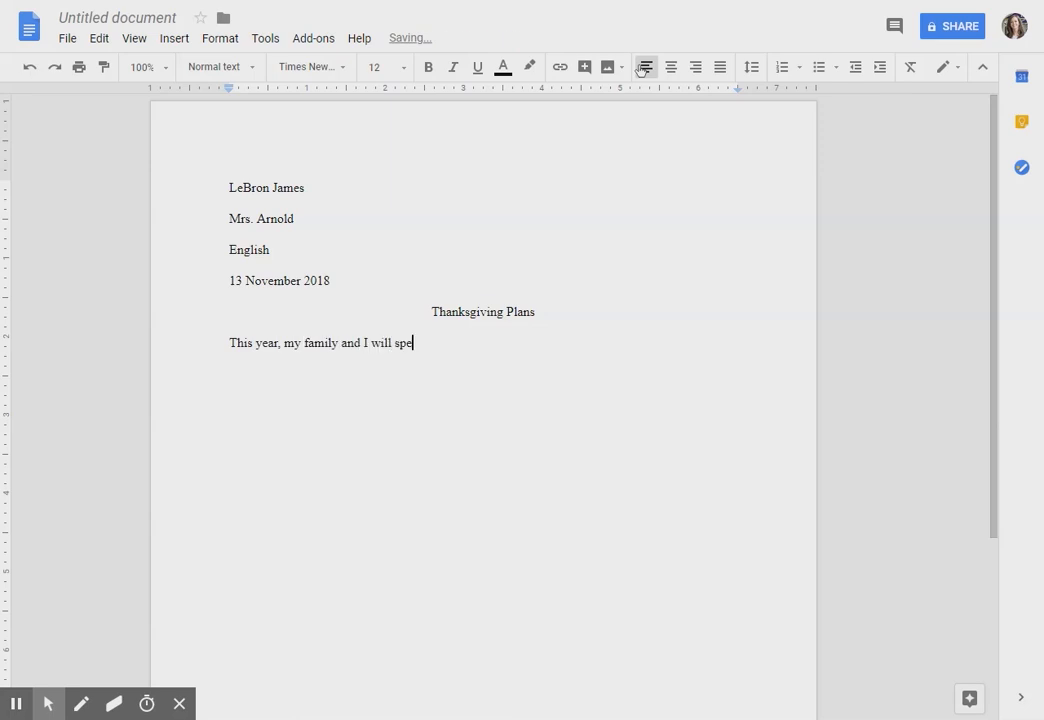
text(nd Thanksgiving at my parents' house. We will probab)
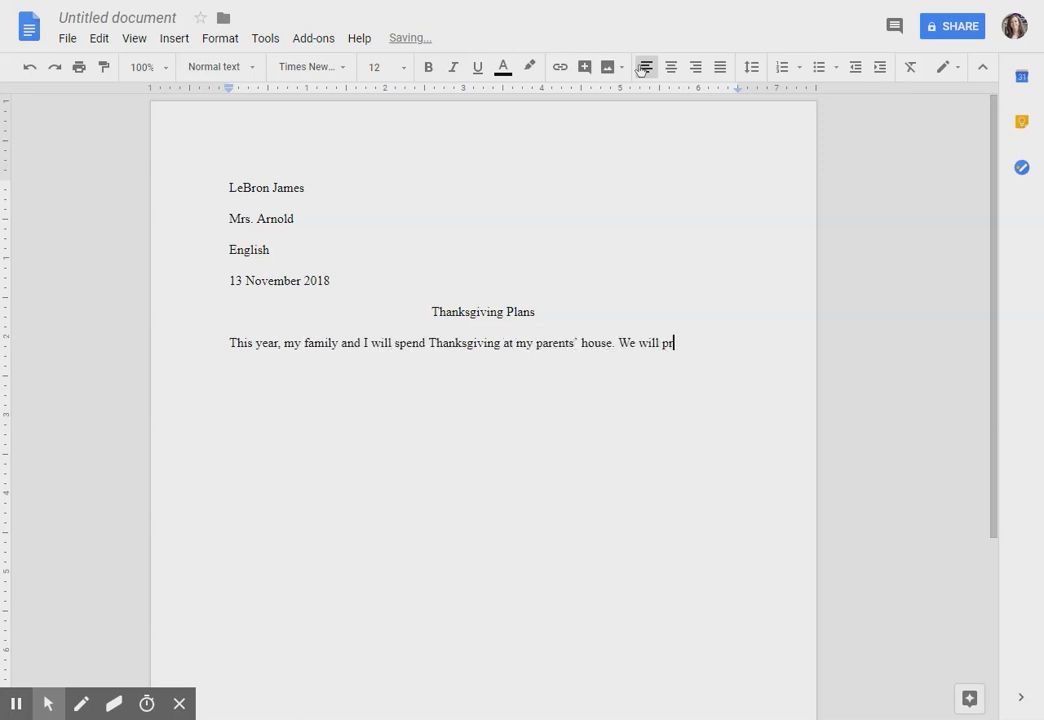
text(ly eat delicious food and reminisce a)
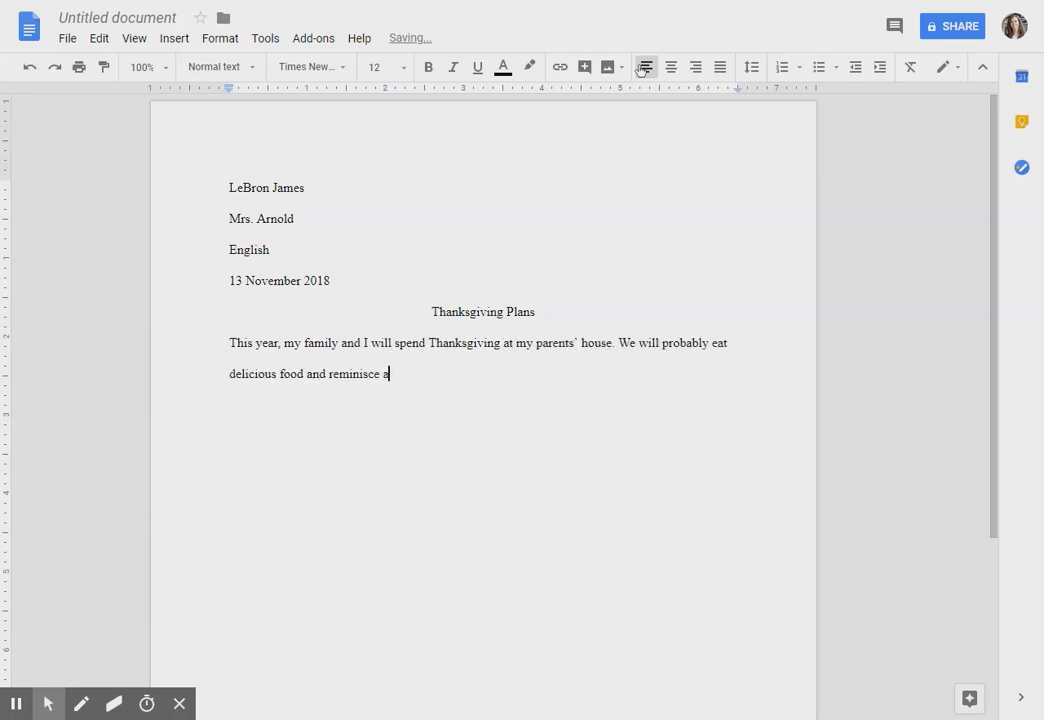
text(bout funny memories. On Black Friday)
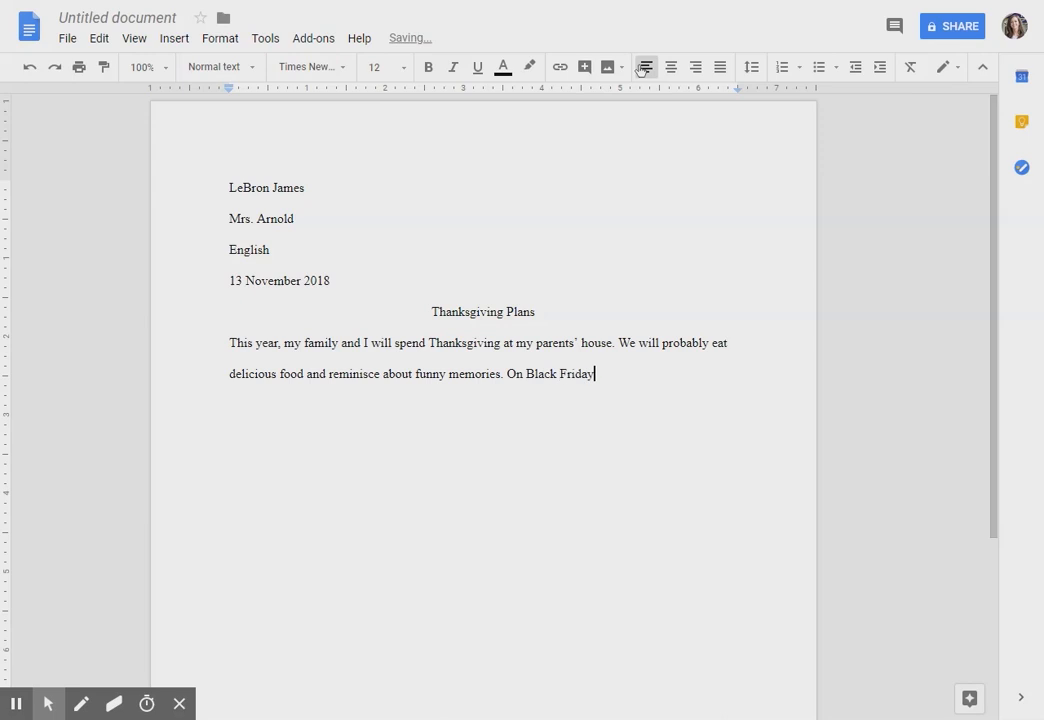
text(, I am going to Christmas shop for my friends and family...)
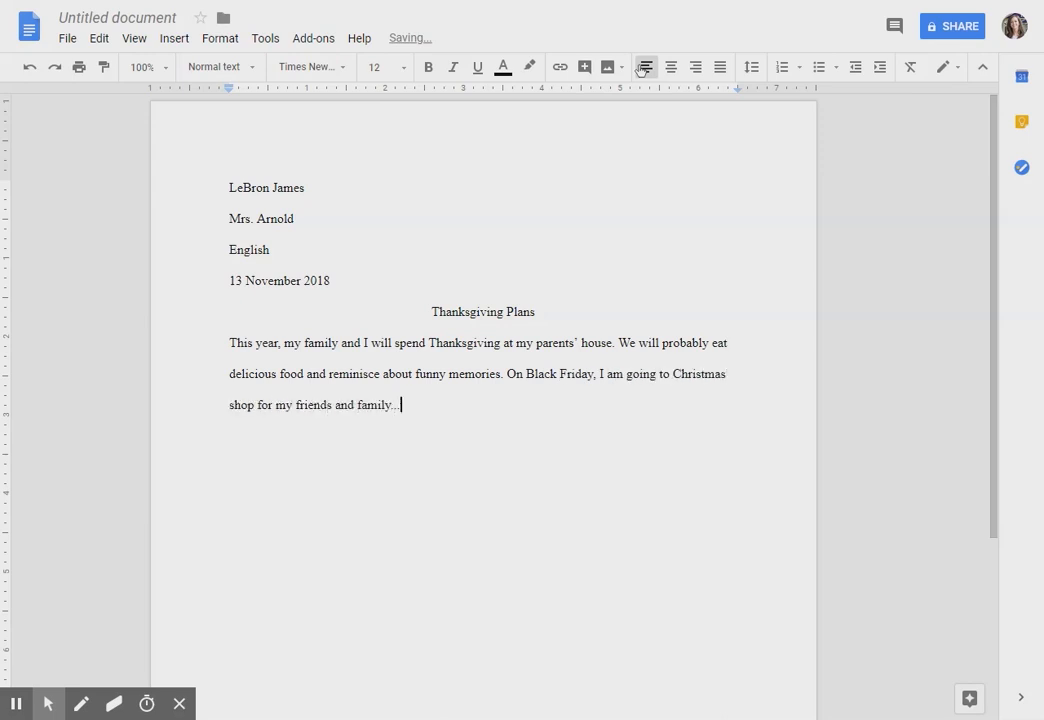
text( from my couch. I am looking forward to Thanksgiving Break.)
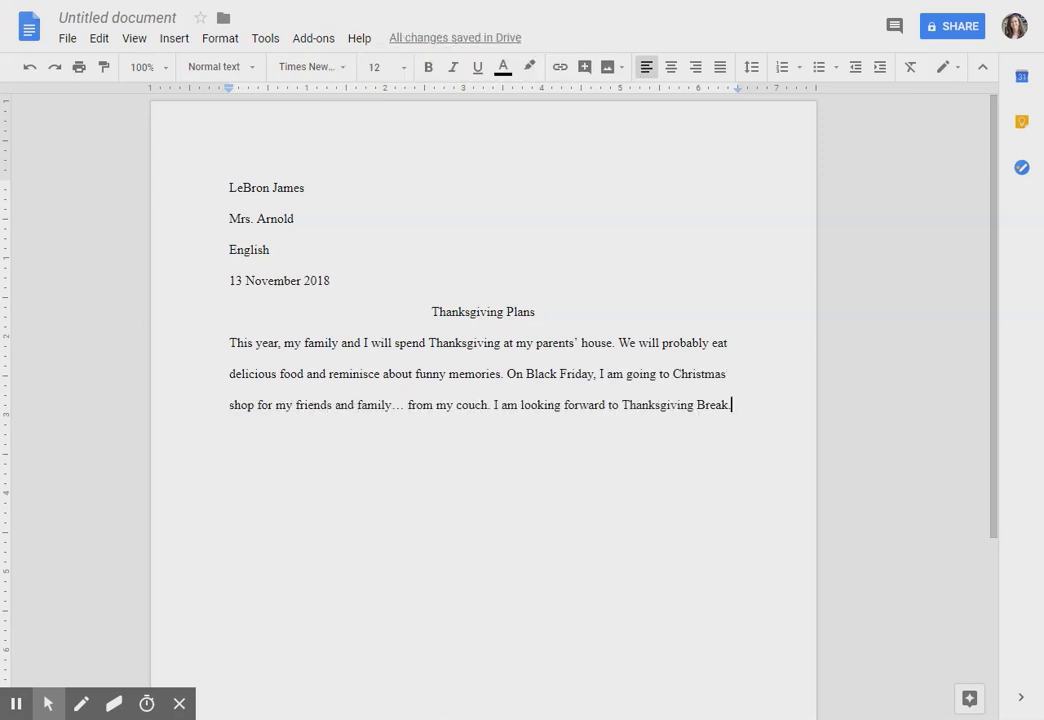
click(226, 344)
key(Tab)
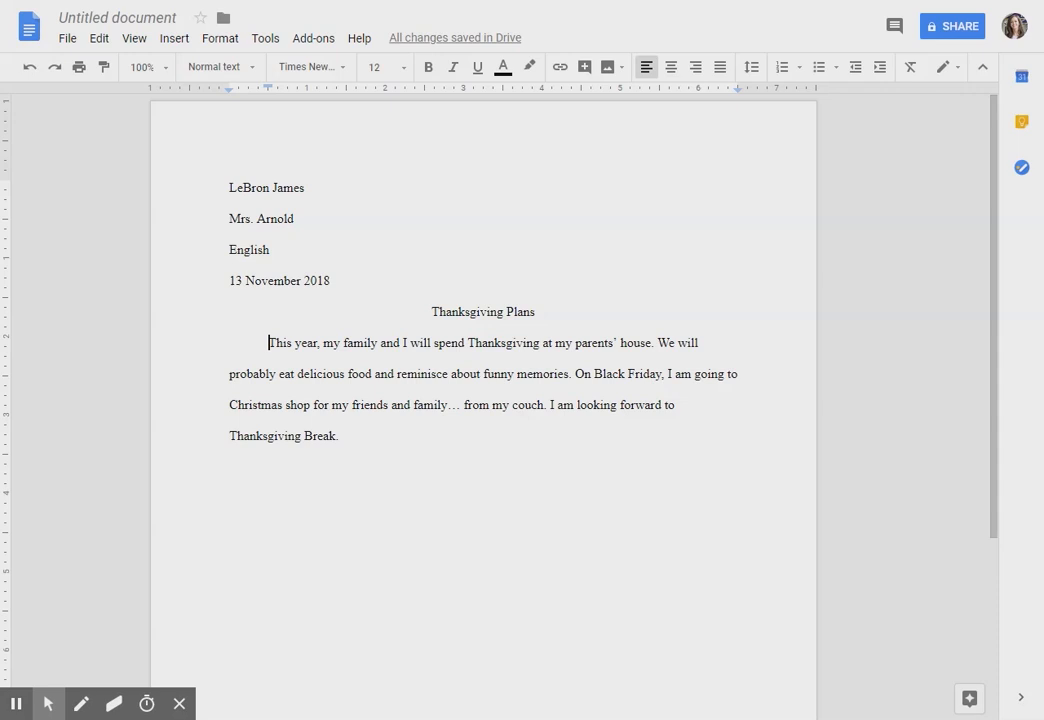
Step: Insert blank lines after the body paragraph until an unindented line starts at the beginning of a new page
click(528, 451)
key(Return)
key(Return)
key(Return)
key(Return)
key(Return)
key(Return)
key(Return)
key(Return)
key(Return)
key(Return)
key(Return)
key(Return)
key(Return)
key(Return)
key(Return)
key(Return)
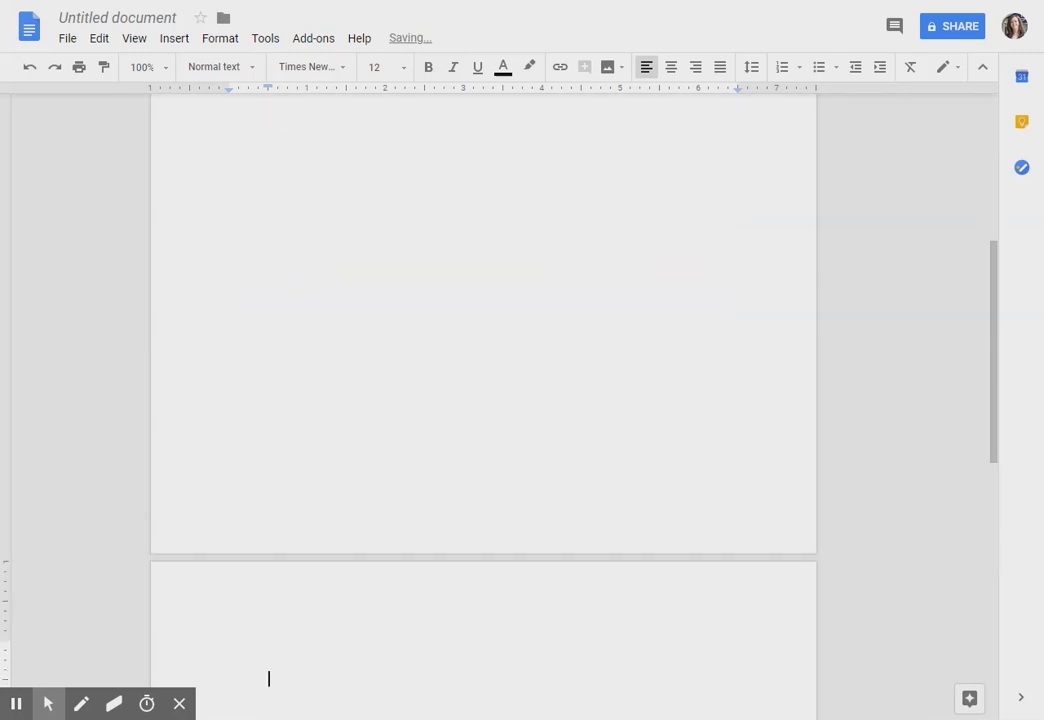
key(BackSpace)
key(BackSpace)
key(BackSpace)
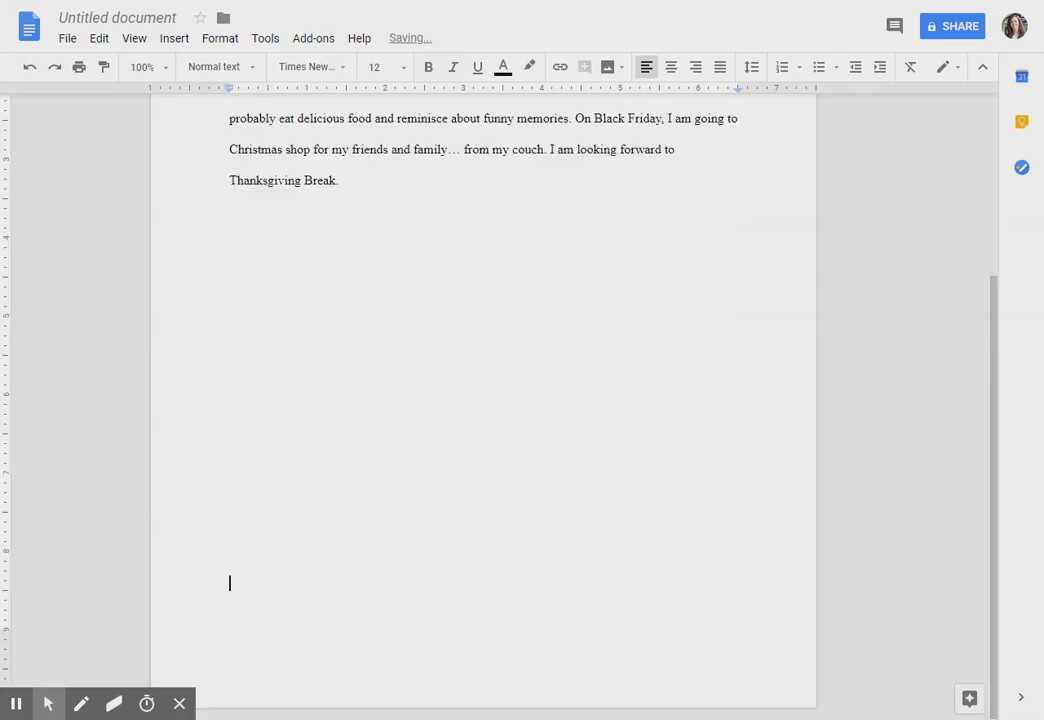
key(Return)
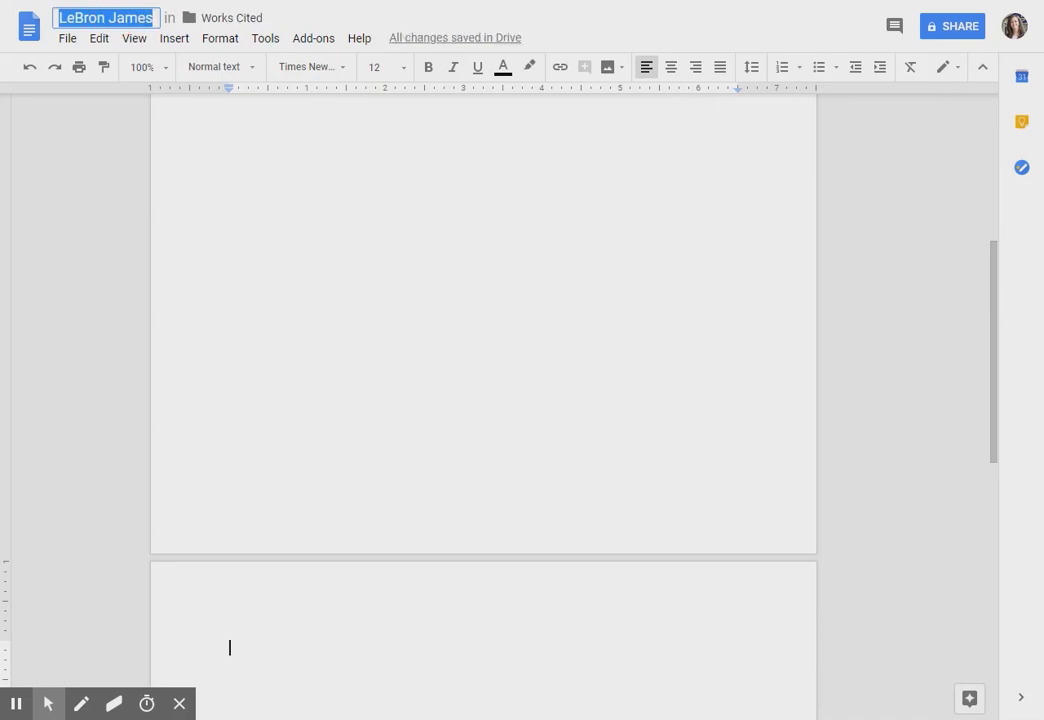
Step: Add the centered title "Works Cited" at the start of the second page
click(674, 71)
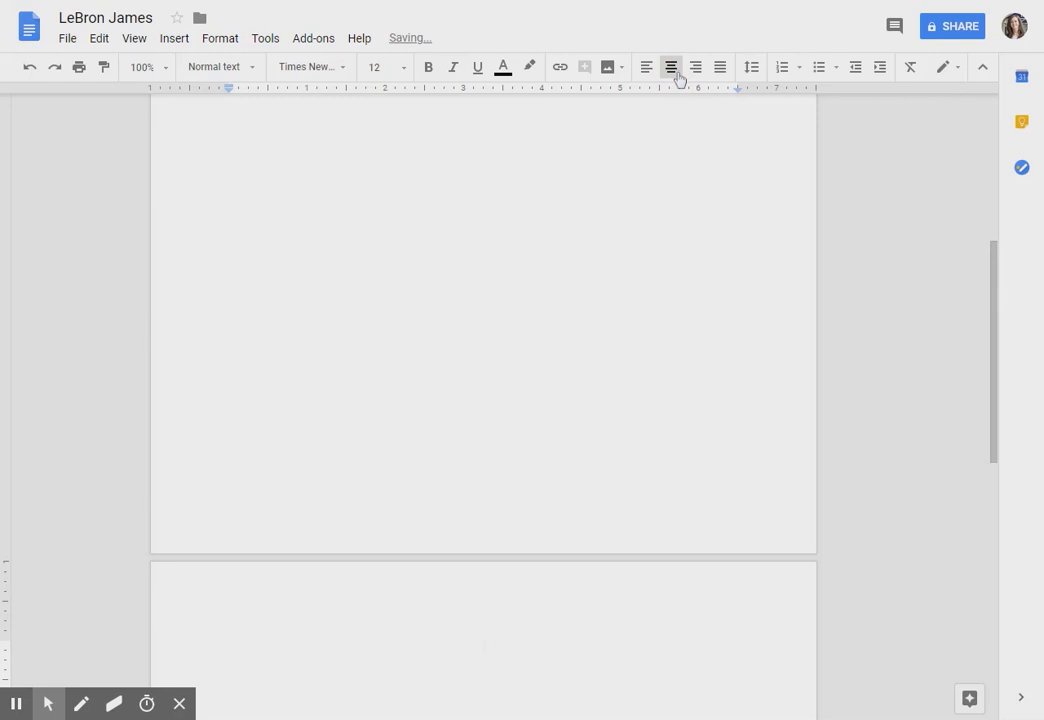
text(Works Cited)
key(Return)
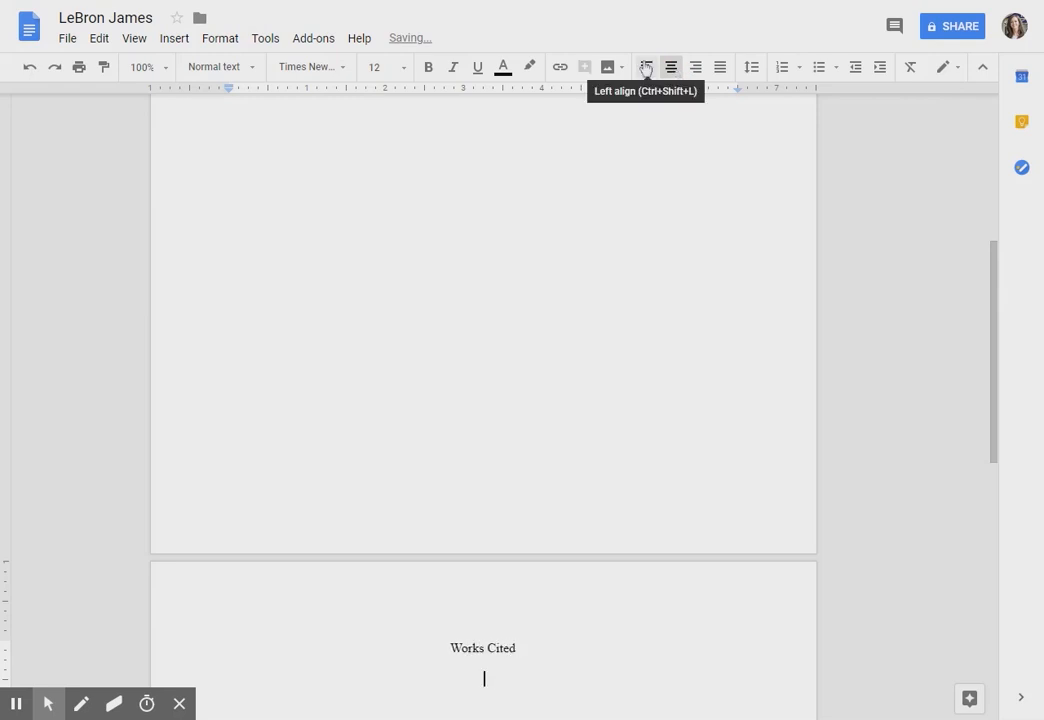
click(646, 67)
scroll(483, 400, down, 5)
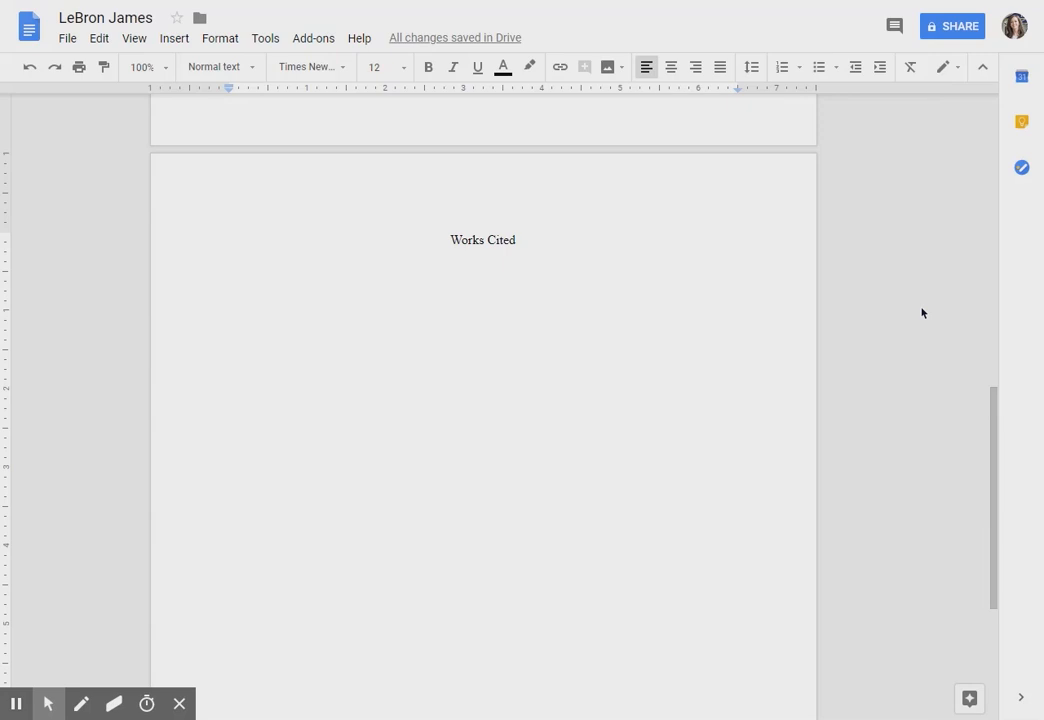
text("Mayflower Myths.")
key(ctrl+i)
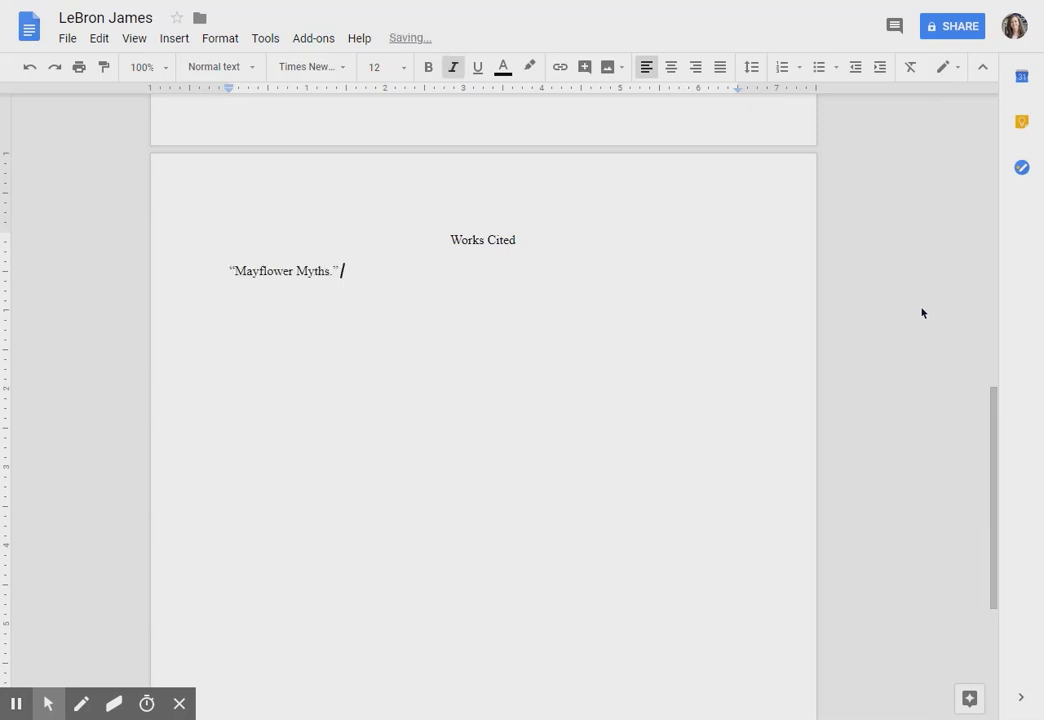
text(HISTORY)
key(ctrl+i)
text(, 27 oCT. 2009,)
text(https://www.history.com/topics/thanksgiving/mayflower-myths)
text(. Accessed 13 Nov. )
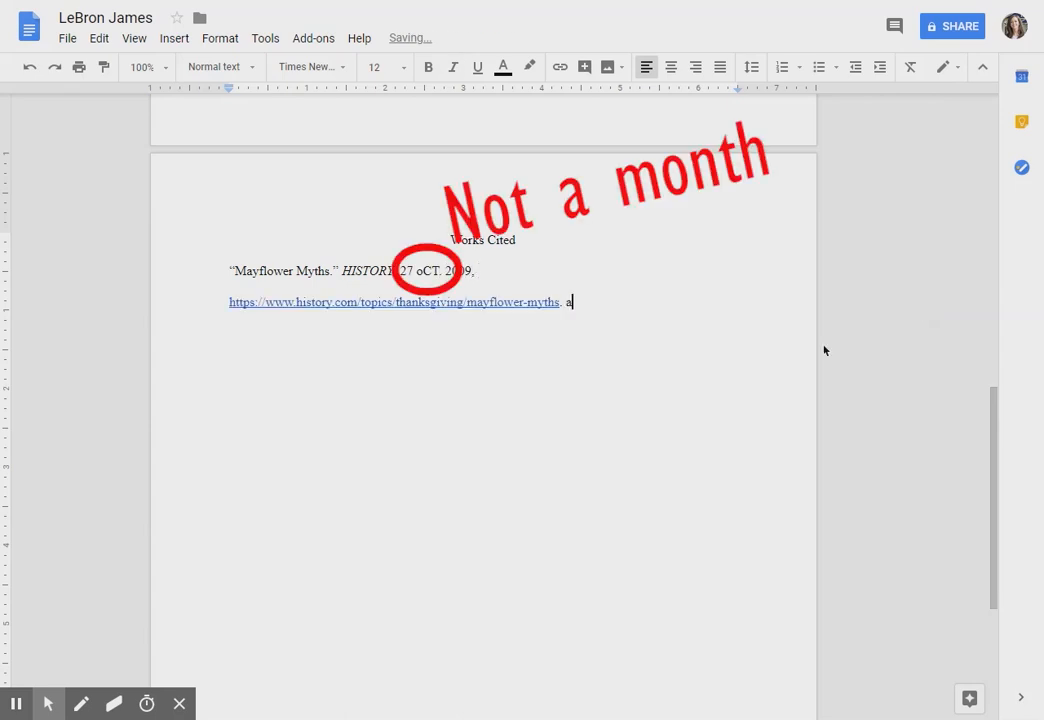
text(2018.)
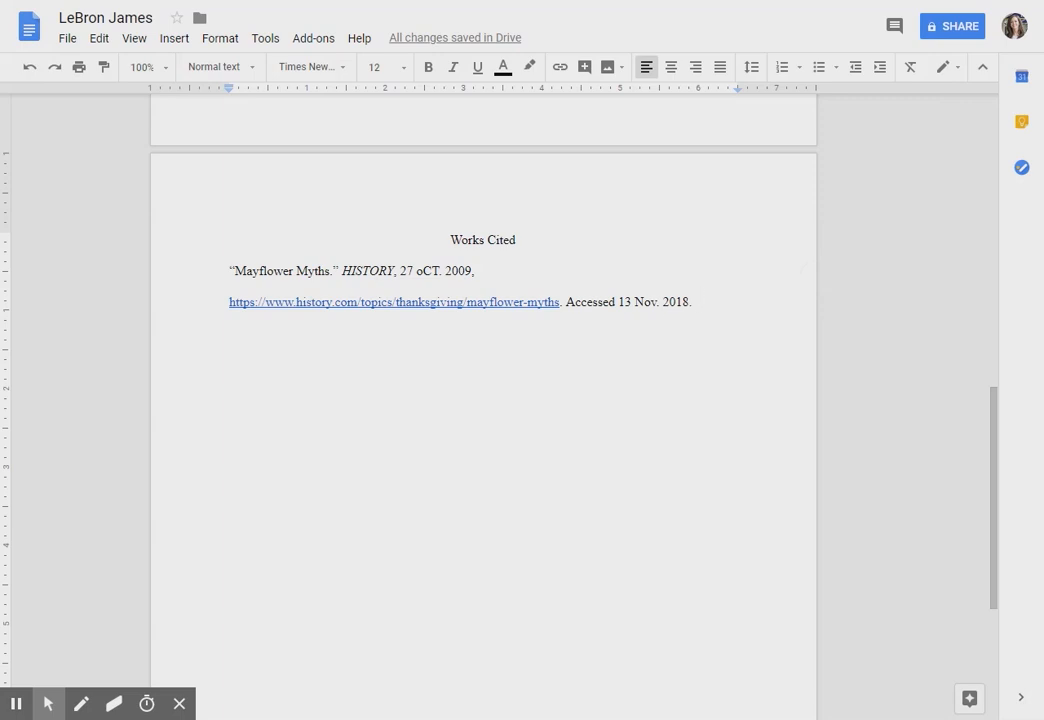
click(377, 302)
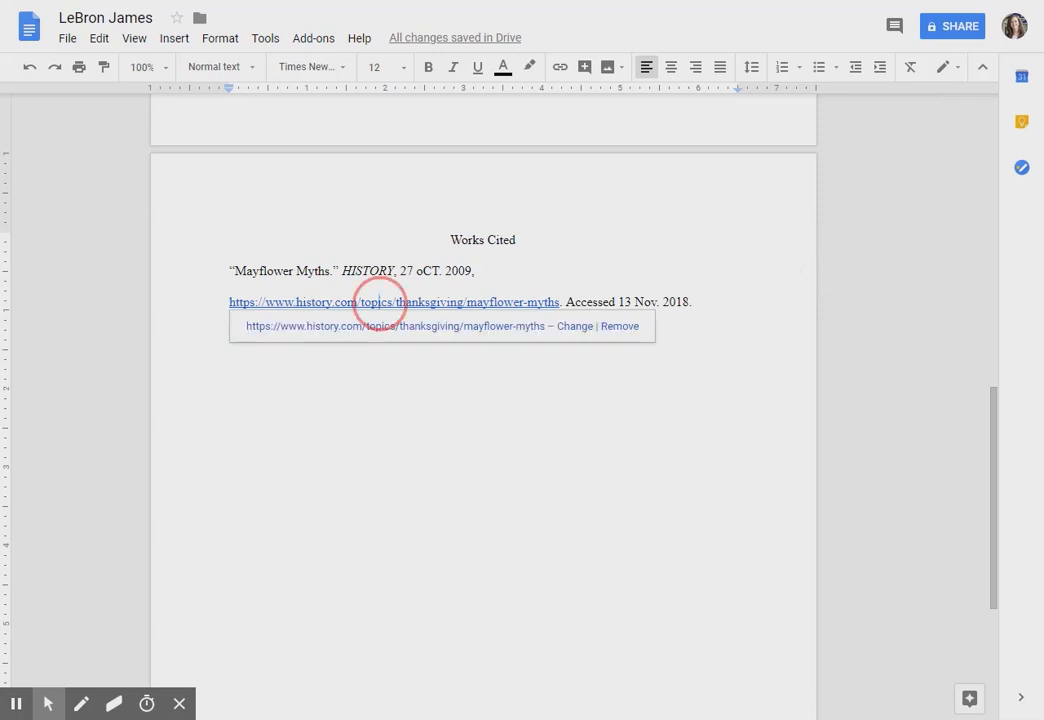
click(619, 327)
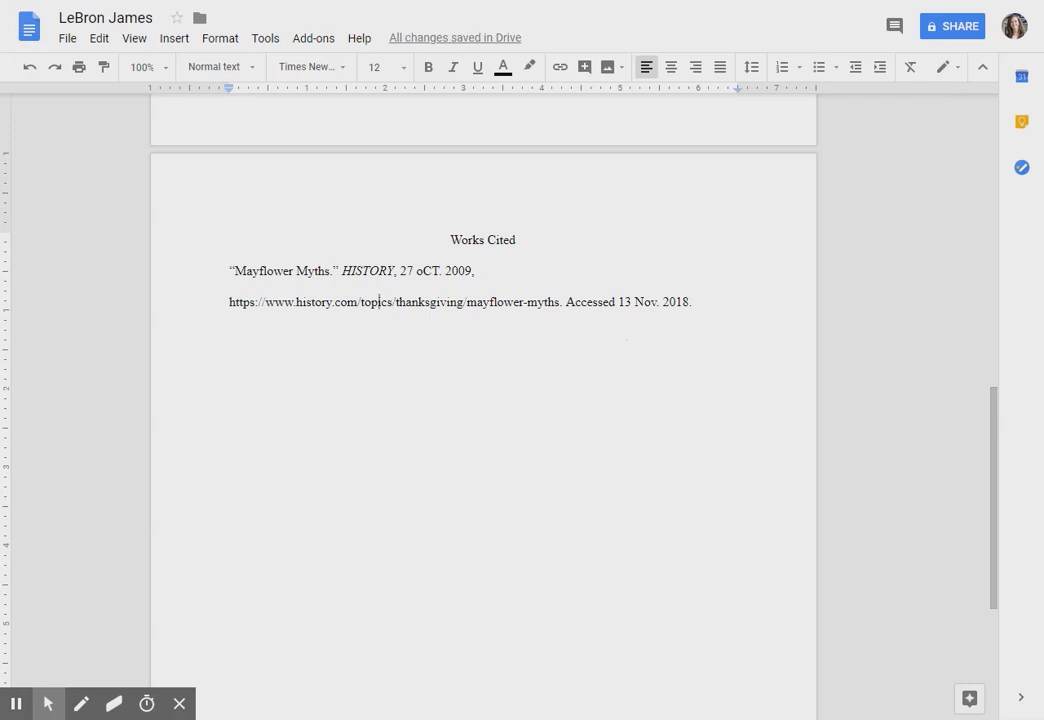
Step: Add the entry Munroe, Randall. Thing Explainer: Complicated Stuff in Simple Words. Boston, Houghton Mifflin Harcourt, 2015., with the book title in italics
key(End)
key(Return)
text(Munroe, Randall.)
key(ctrl+i)
text(Thing Explainer: Complicated Stuff in Simple Words.)
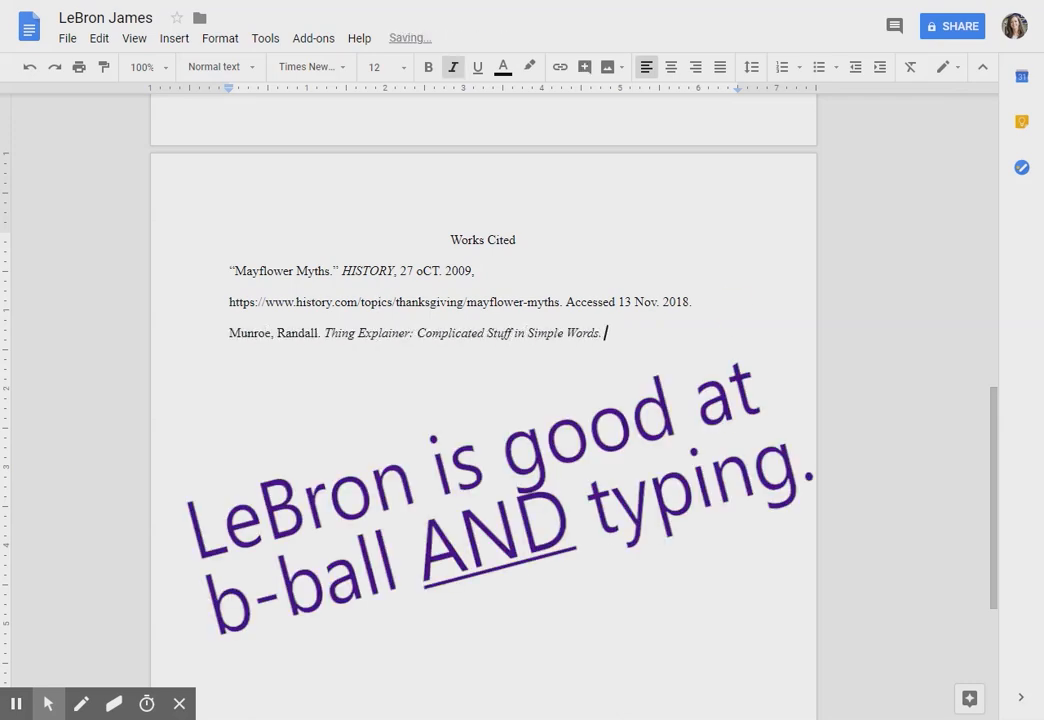
key(ctrl+i)
text(Boston, Houghton Mifflin Harcourt, 2015.)
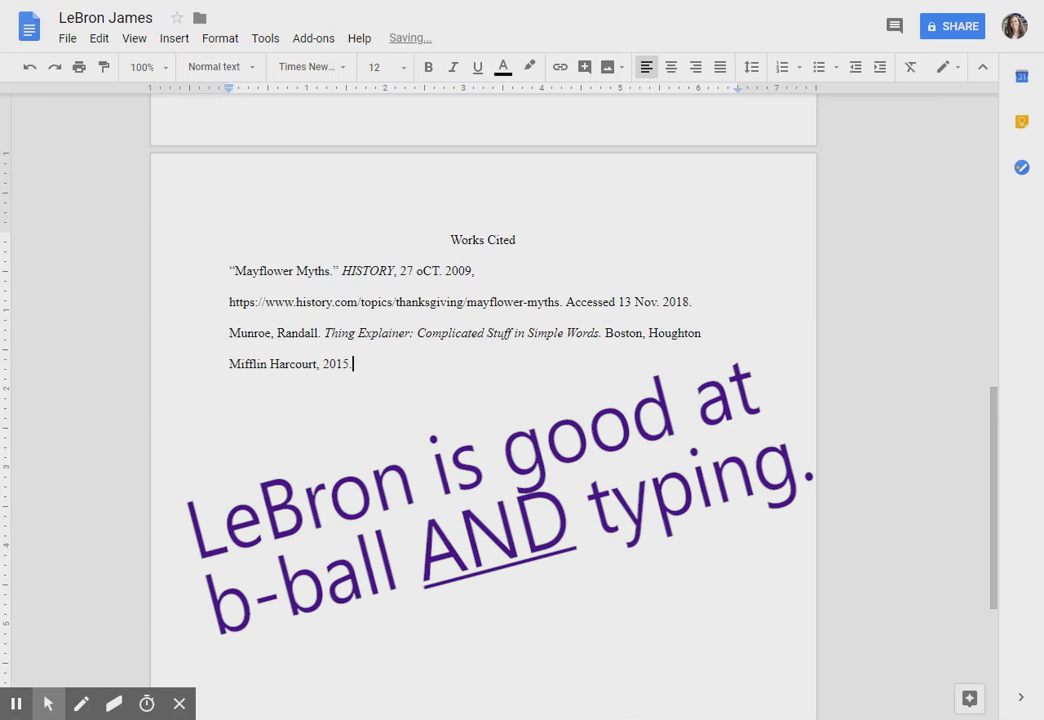
Step: Add Pleck's “The Making of the Domestic Occasion: The History of Thanksgiving in the United States.” Journal of Social History (italic), vol. 32, no. 4, 1999
key(Return)
text(Pleck, Elizabeth. "The Making of the Domestic Occasion: The History of Thanksgiving in the United States.")
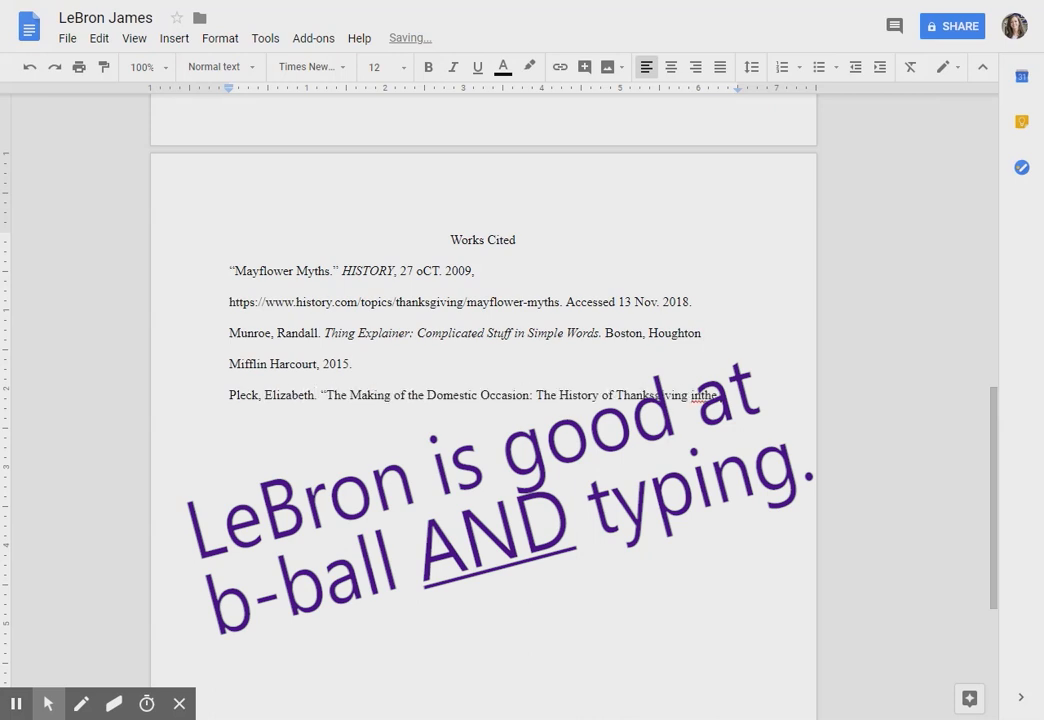
key(ctrl+i)
text(Journal of Sociol History)
key(ctrl+i)
text(, vol. 32, no. 4, 1999.)
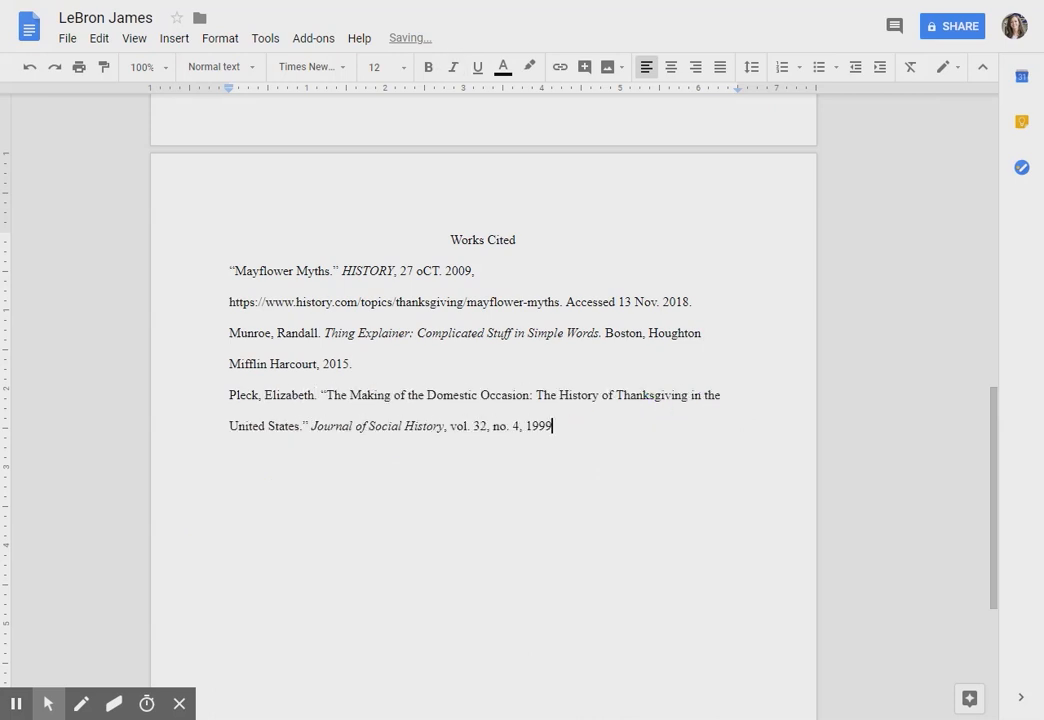
key(Return)
text("Won't You Be My Neighbor.")
text( June 2018. Google Play,)
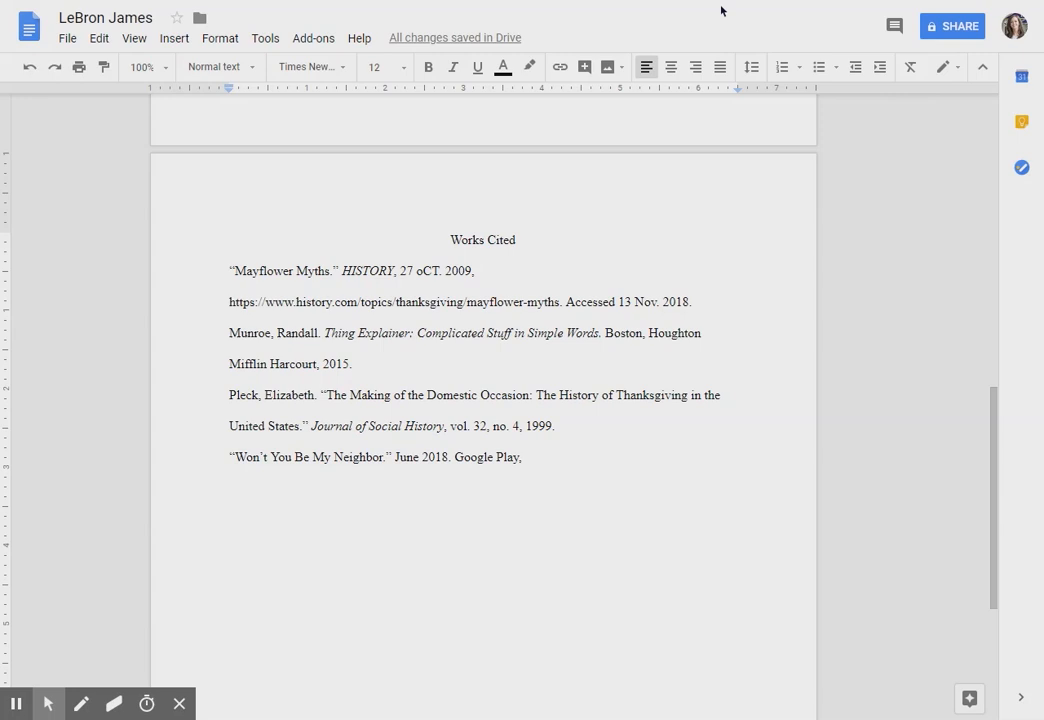
text(https://play.google.com/store/movies/details/Won_t_You_Be_My_Neighbor?id=YEYI4UJMcc4)
text(.)
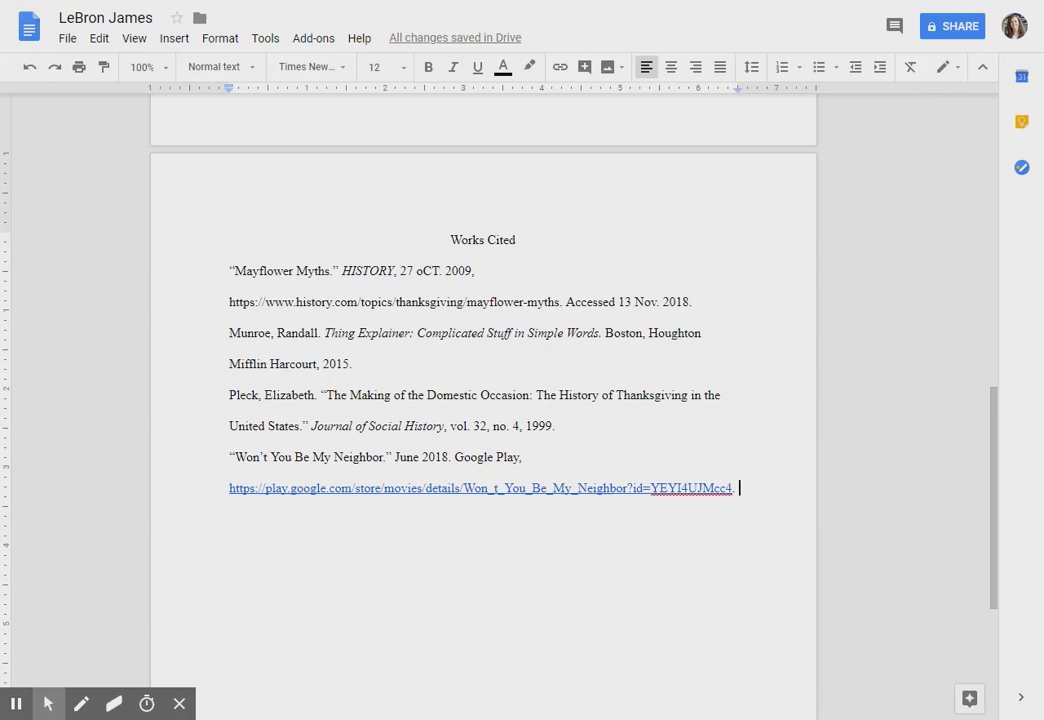
Step: Remove the hyperlink from the Google Play URL in the “Won’t You Be My Neighbor.” entry
right_click(572, 488)
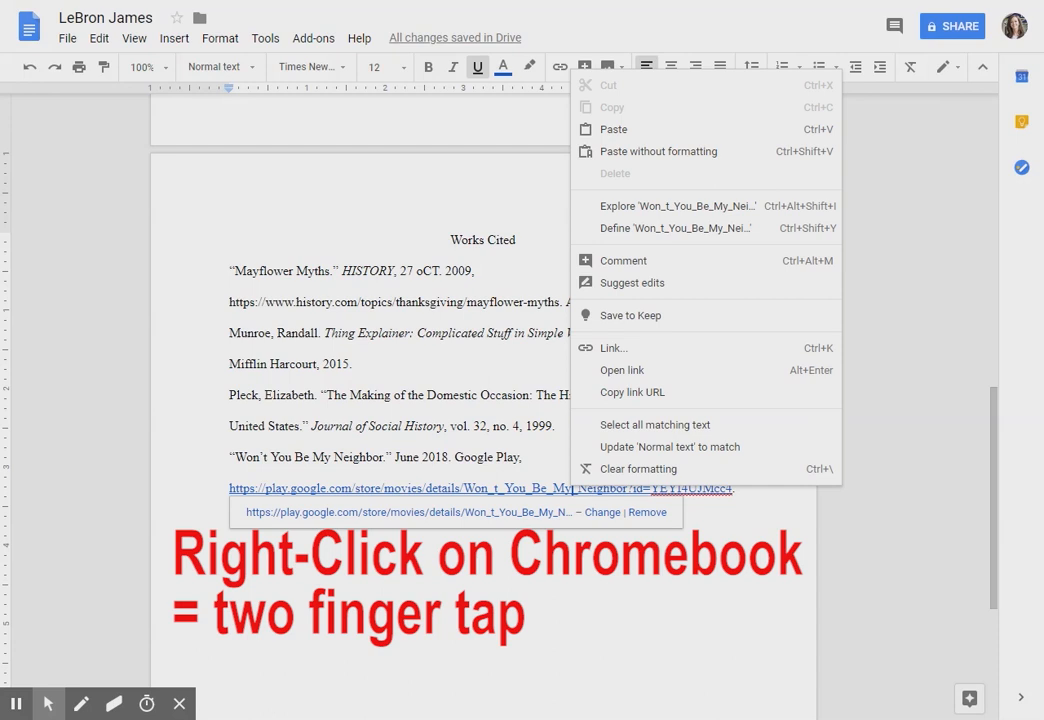
click(650, 513)
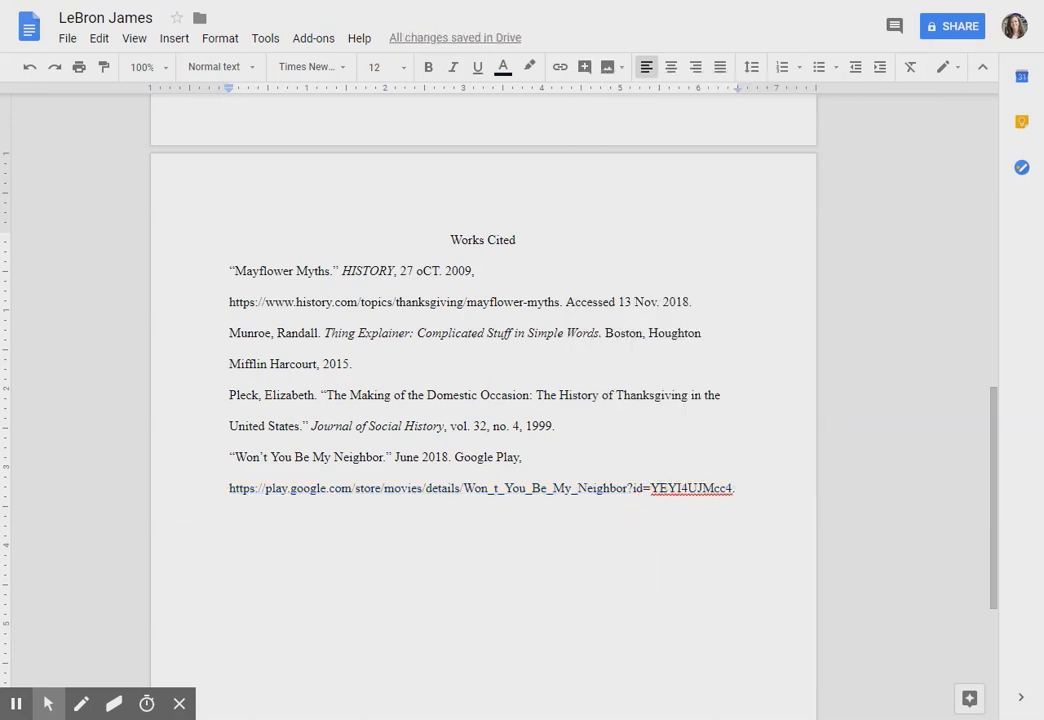
Step: Apply a 0.5-inch hanging indent to all four Works Cited entries
click(217, 270)
drag(217, 270, 799, 492)
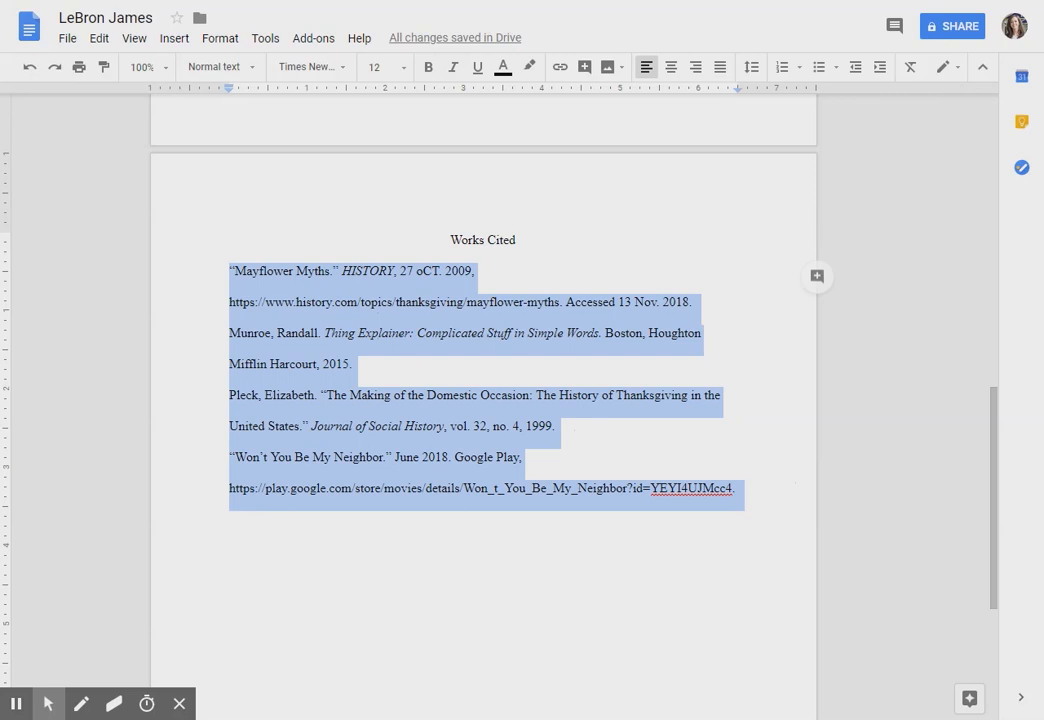
click(170, 42)
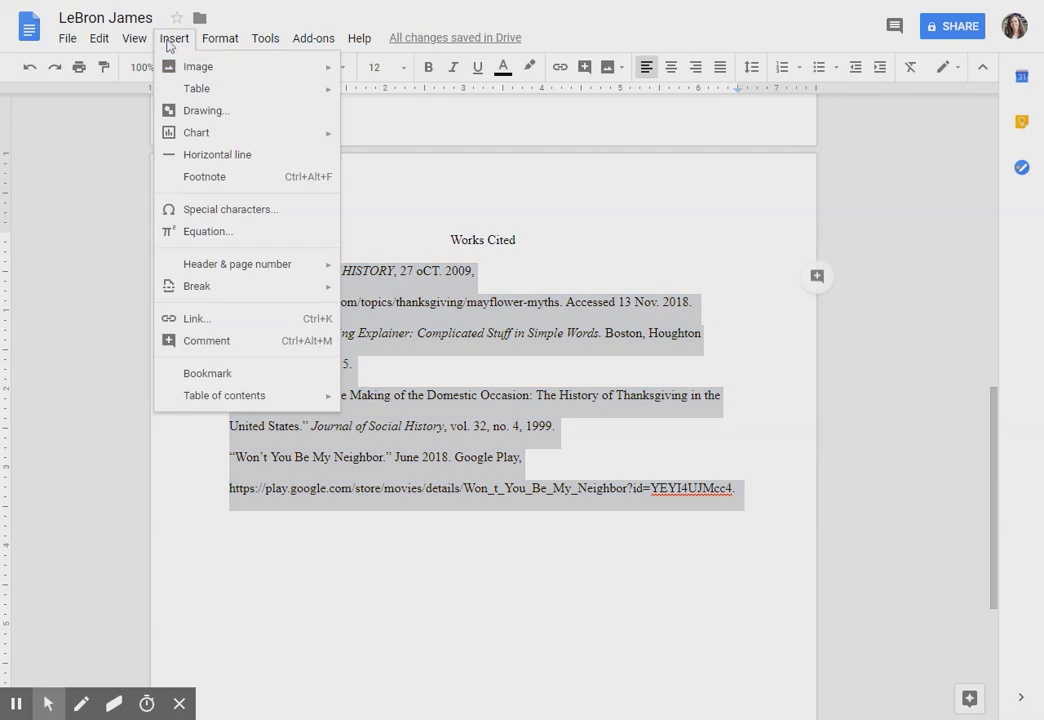
mouse_move(213, 41)
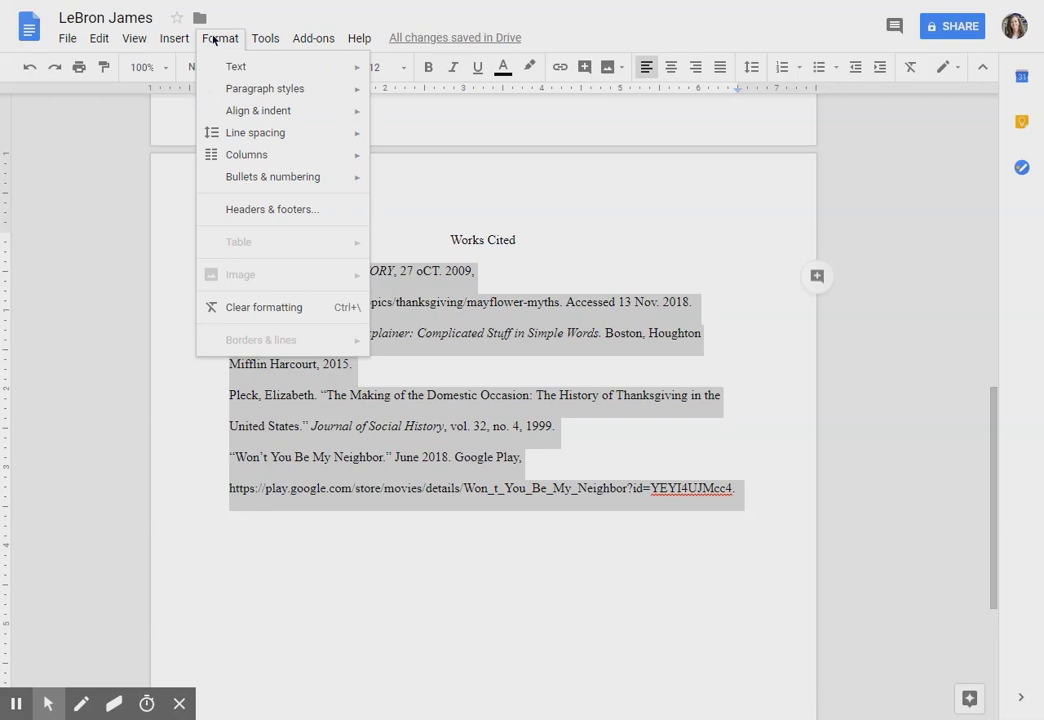
mouse_move(224, 110)
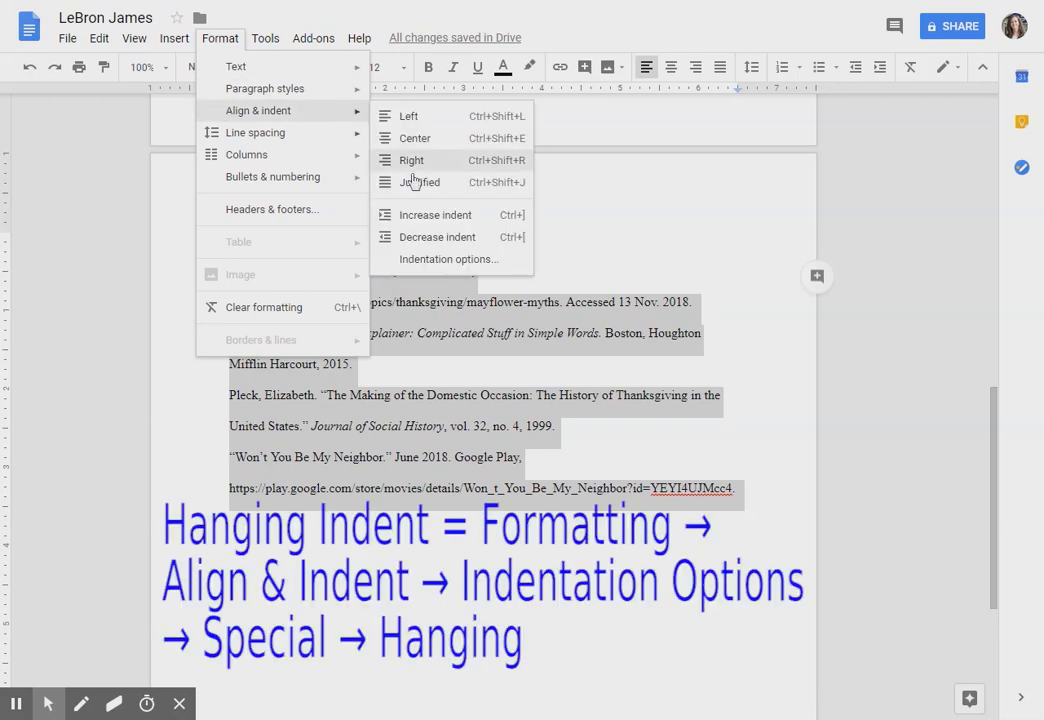
click(446, 260)
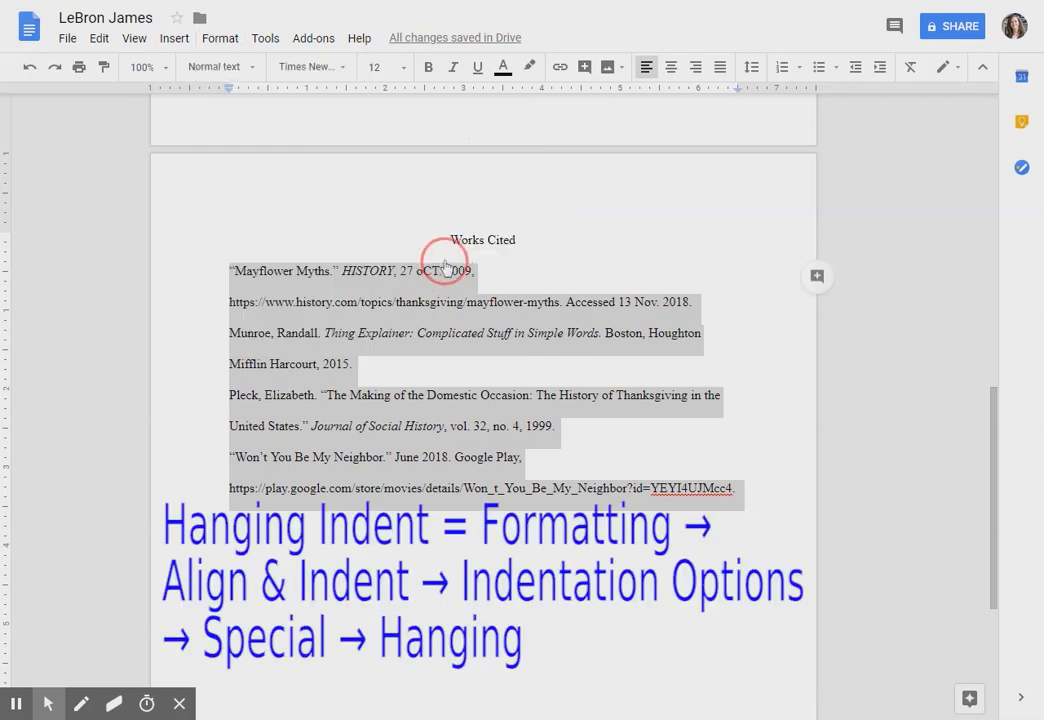
click(470, 415)
click(478, 462)
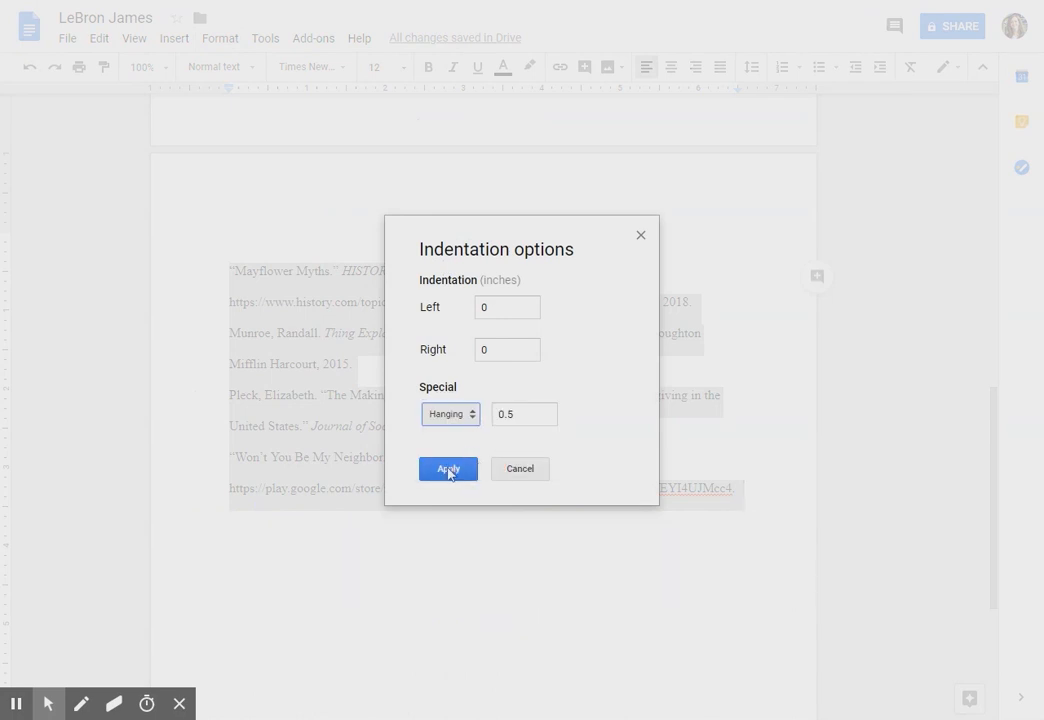
click(450, 470)
click(476, 609)
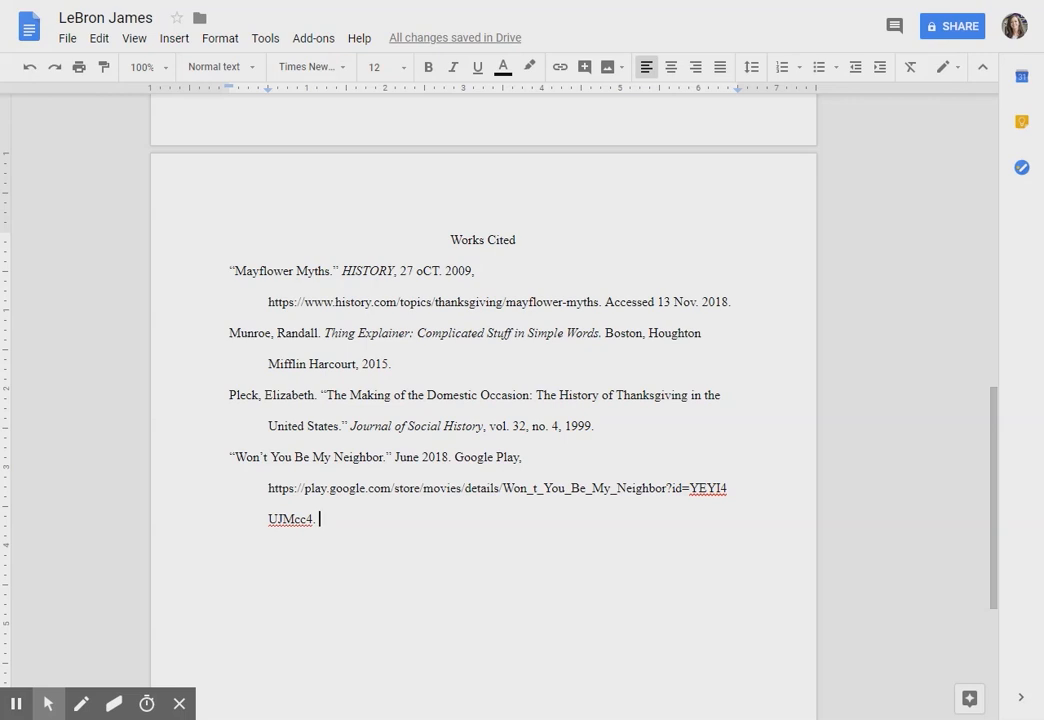
Step: Add a page header to the document containing the right-aligned surname James followed by a space
scroll(811, 242, up, 10)
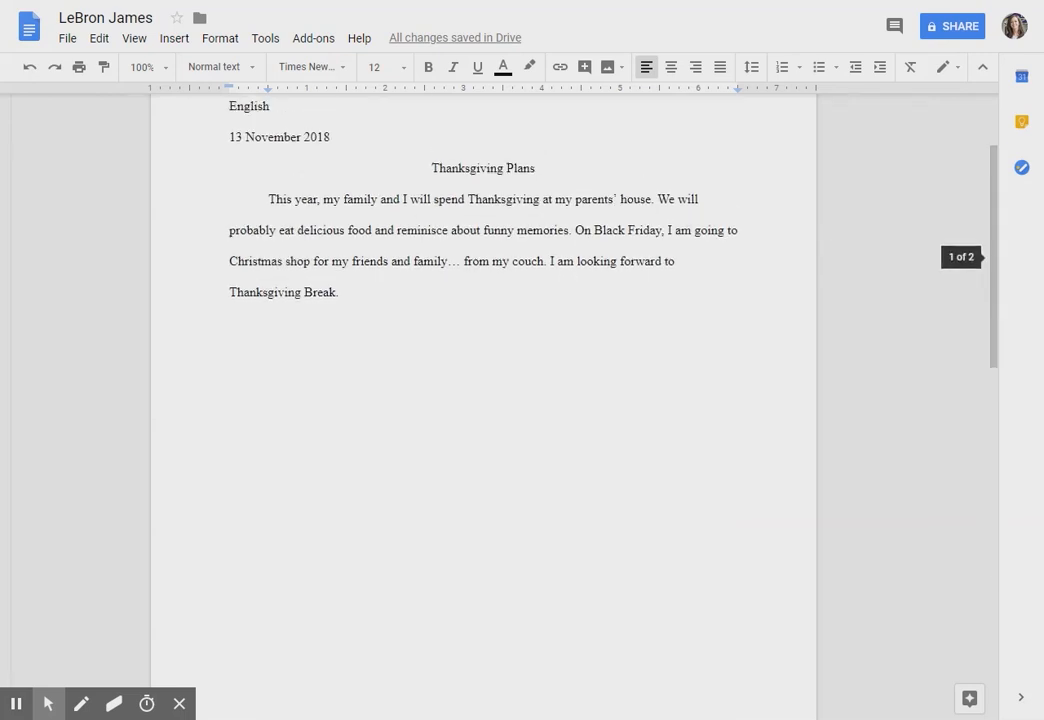
click(174, 40)
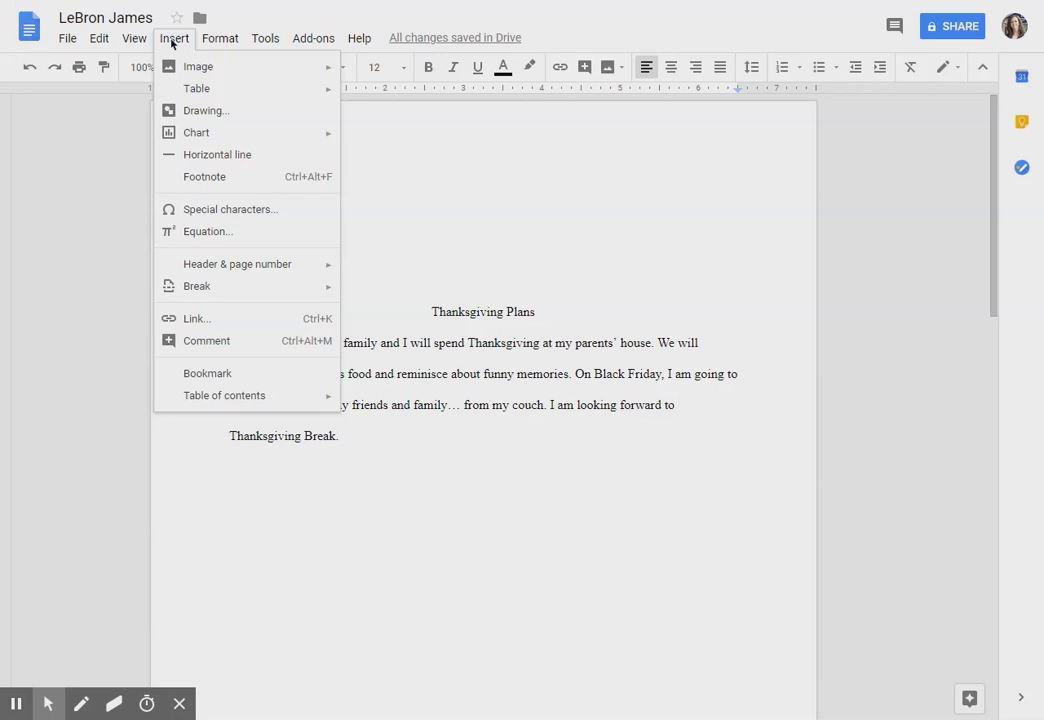
mouse_move(200, 266)
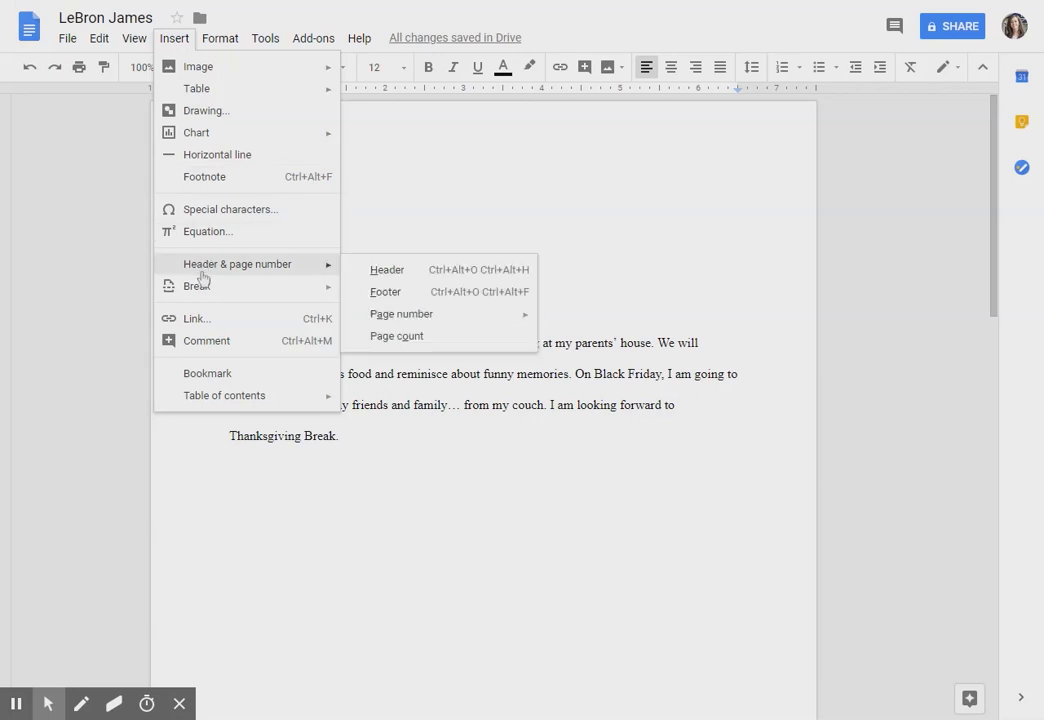
click(403, 278)
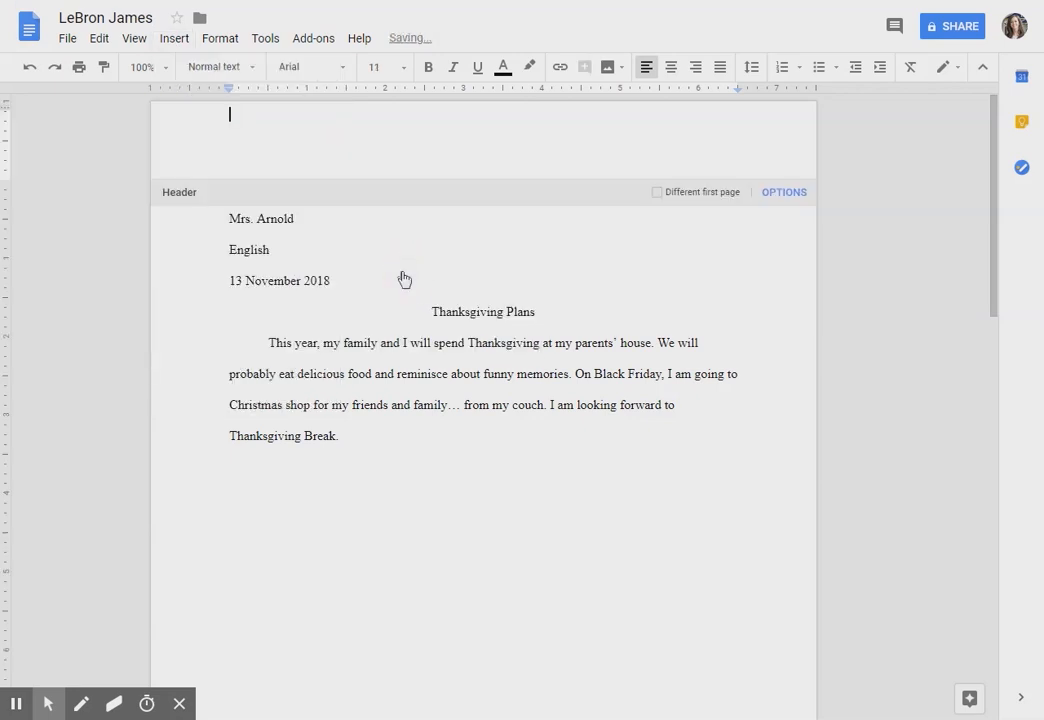
click(699, 74)
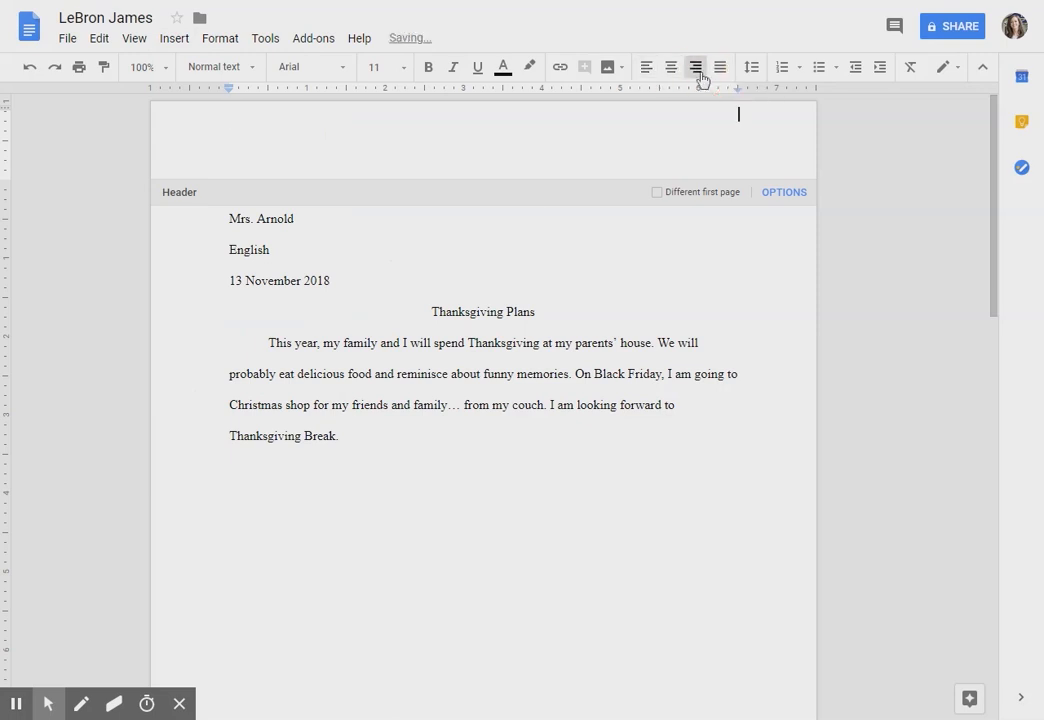
text(James)
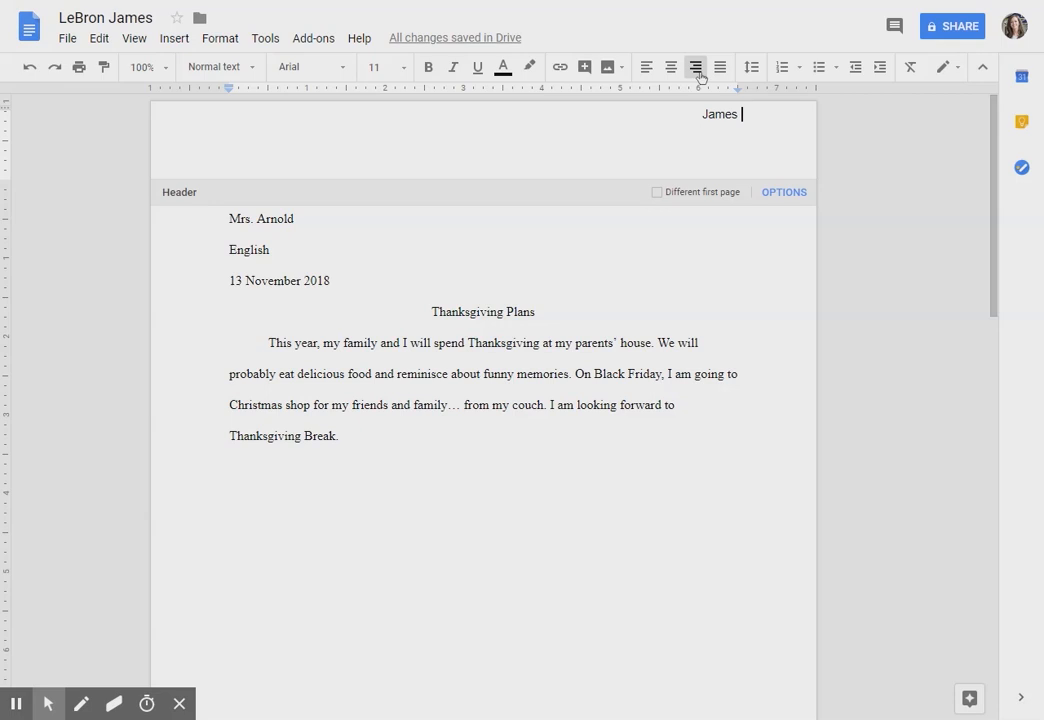
Step: Insert automatic page numbering after the surname in the header, numbering every page starting with the first
click(175, 40)
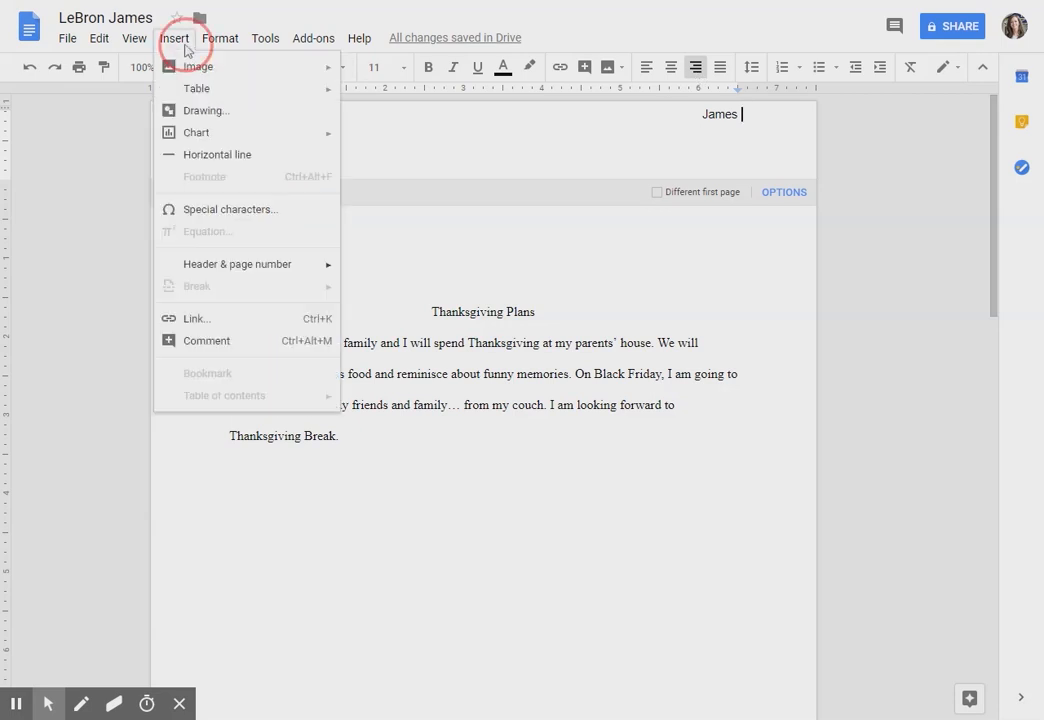
mouse_move(199, 88)
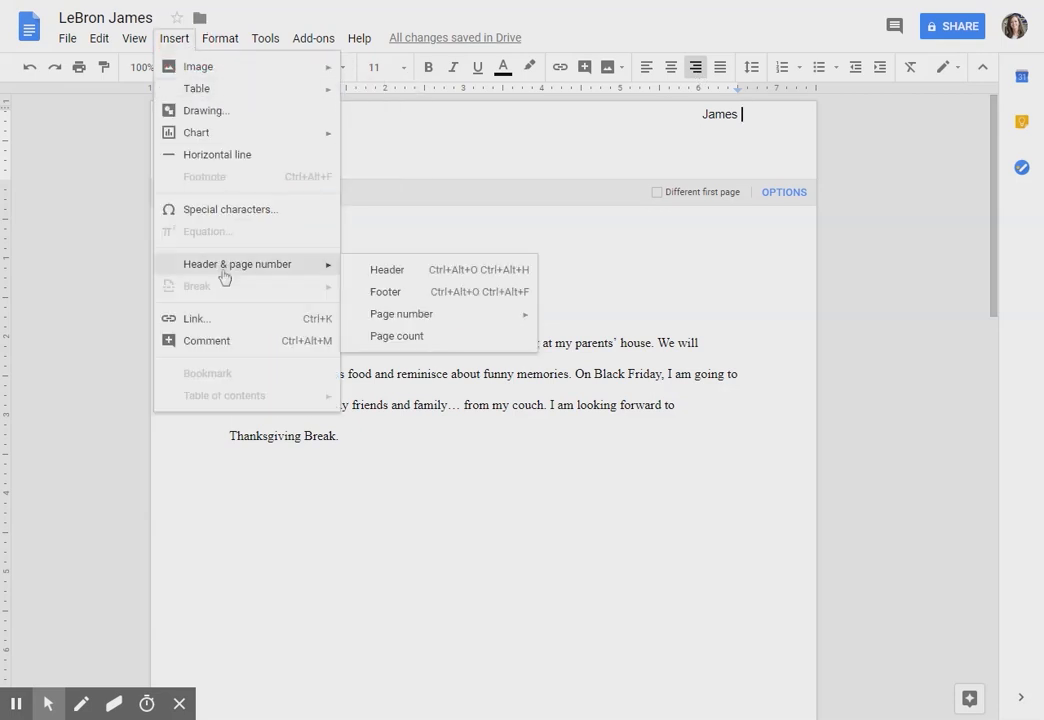
mouse_move(166, 266)
mouse_move(404, 319)
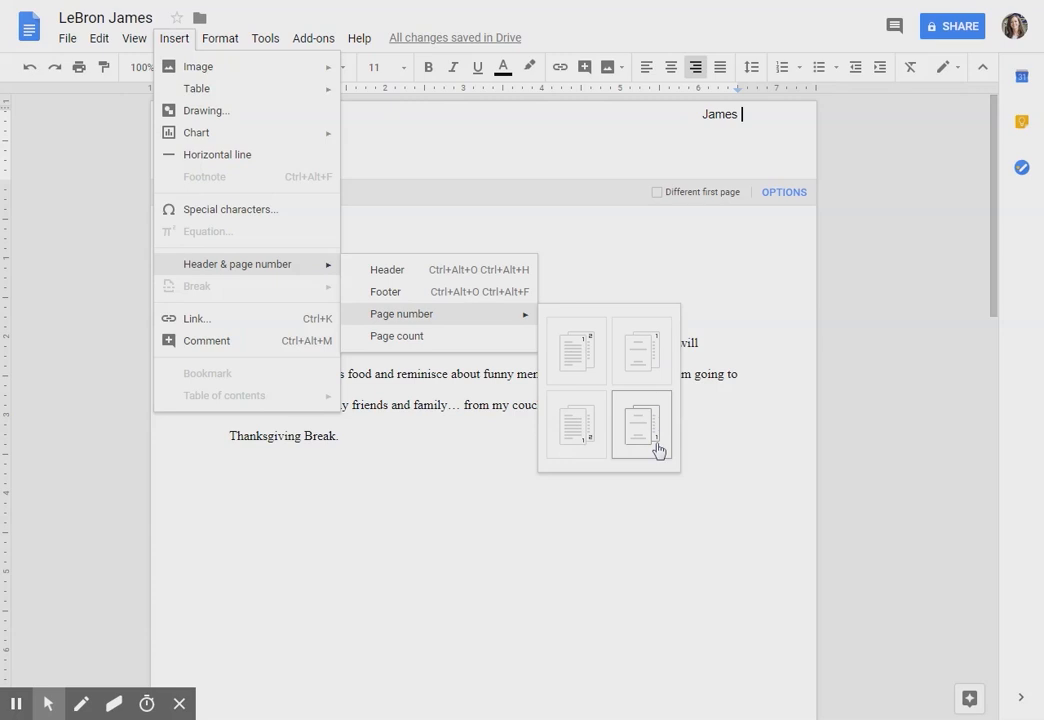
click(585, 348)
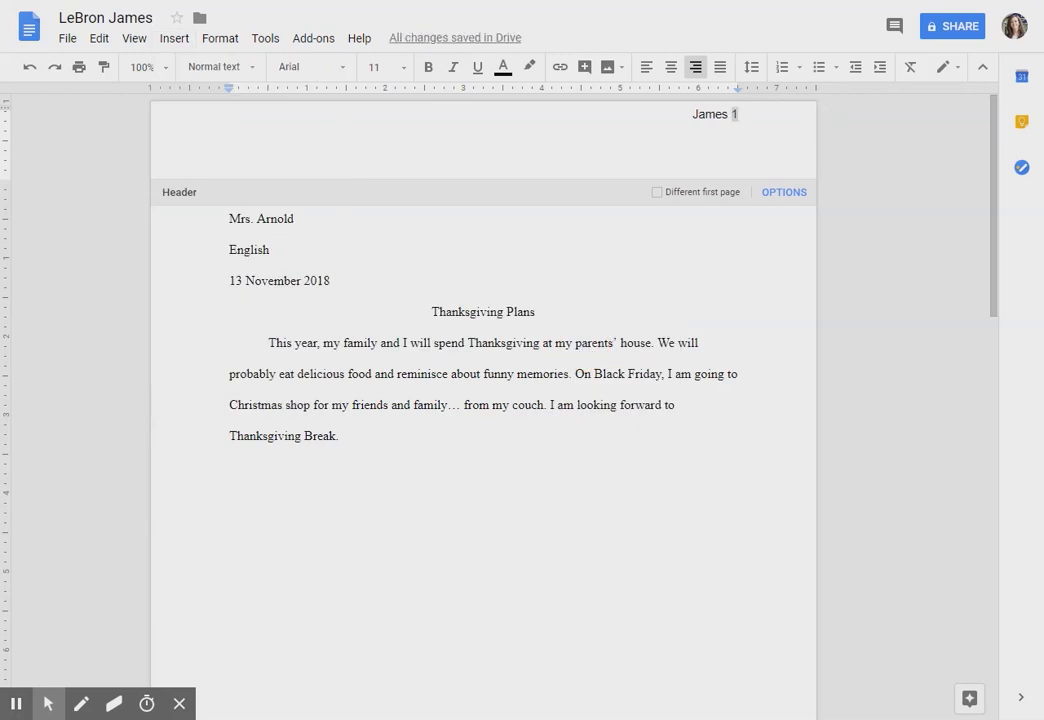
scroll(483, 400, down, 7)
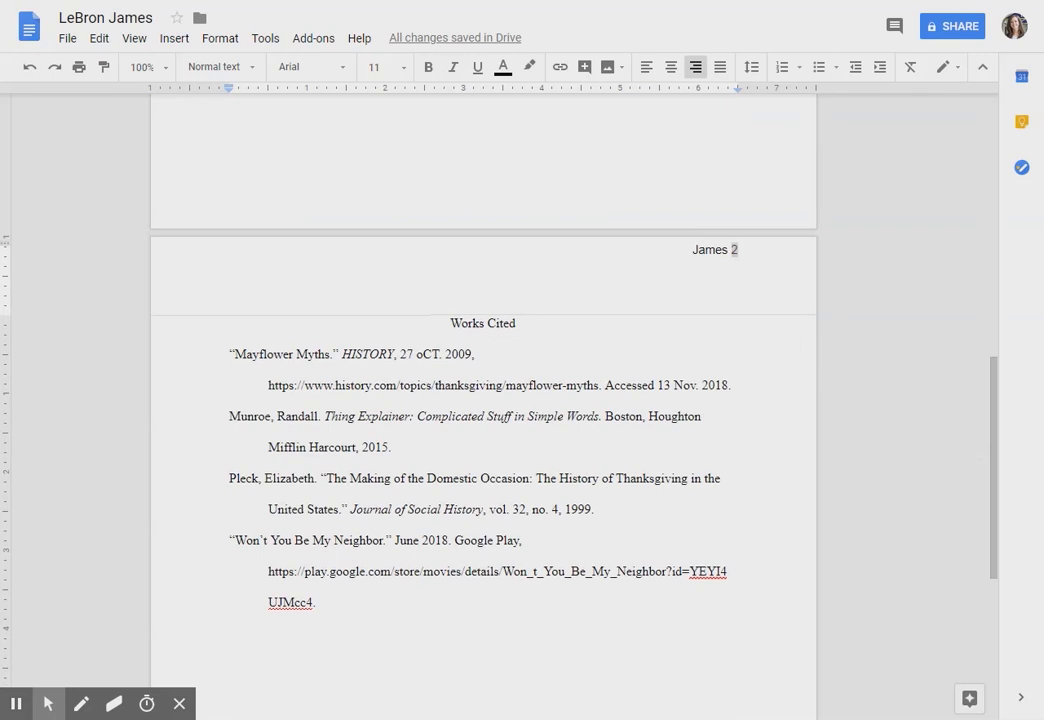
scroll(483, 400, down, 4)
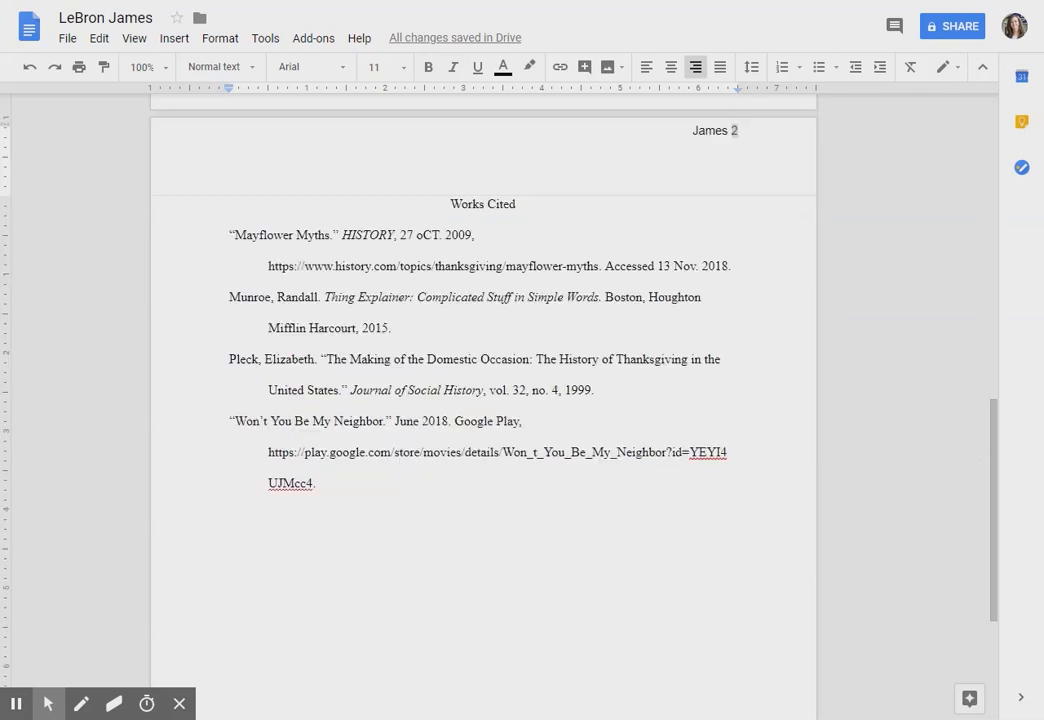
scroll(483, 400, up, 5)
scroll(483, 400, up, 7)
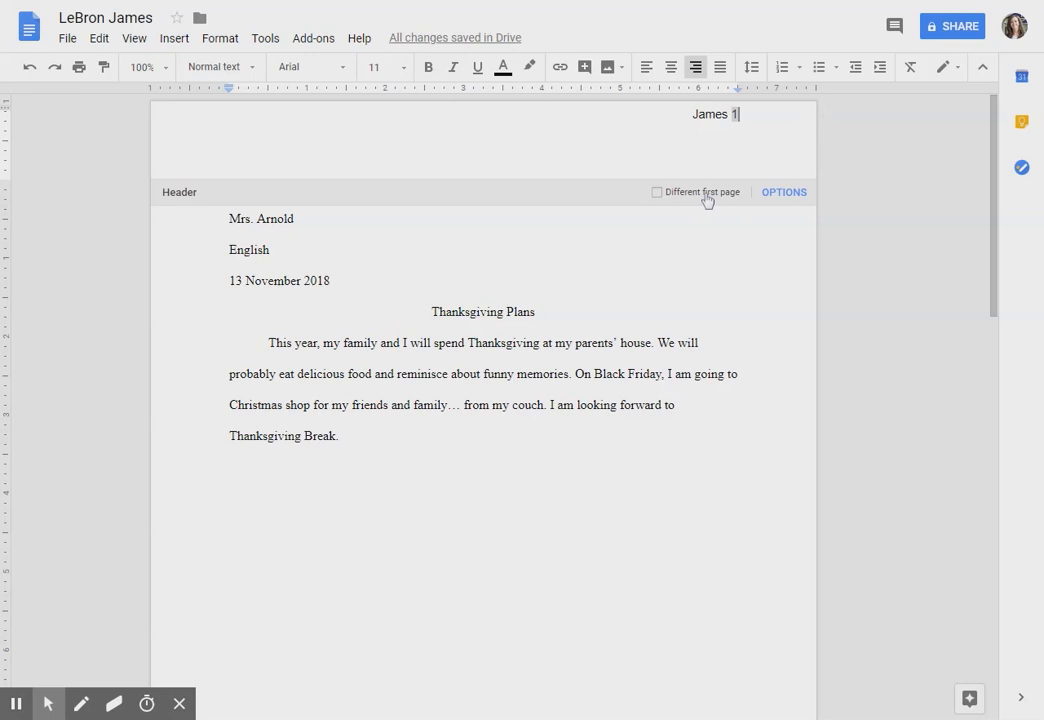
Step: Try giving the first page a different header from the following page
click(704, 195)
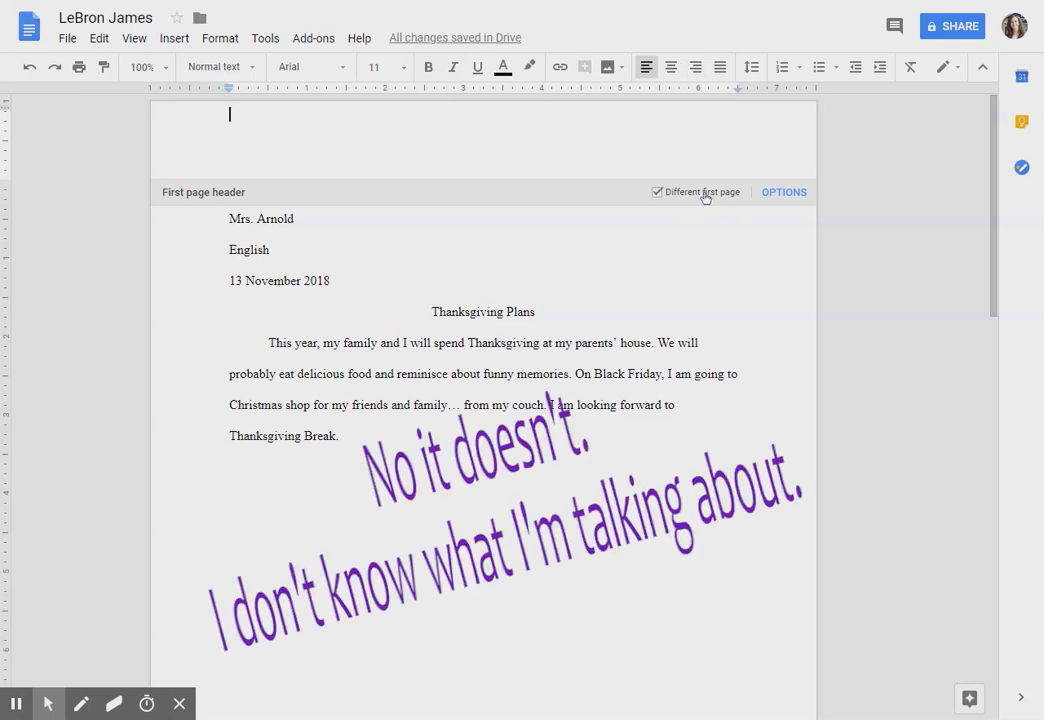
click(691, 555)
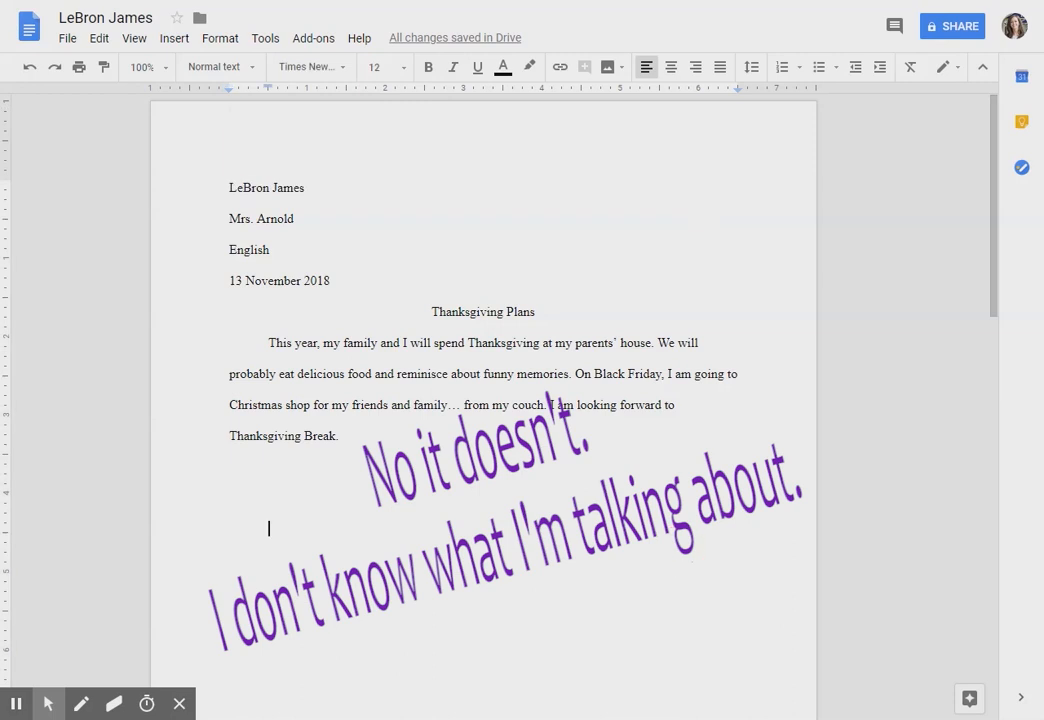
scroll(483, 400, down, 8)
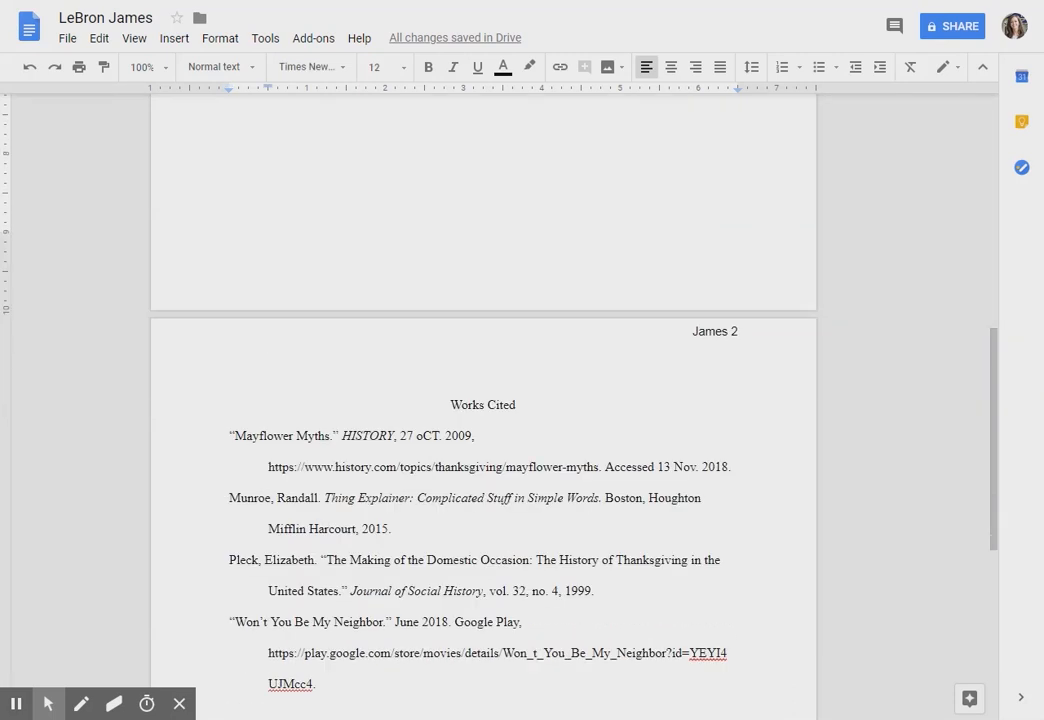
scroll(483, 400, up, 10)
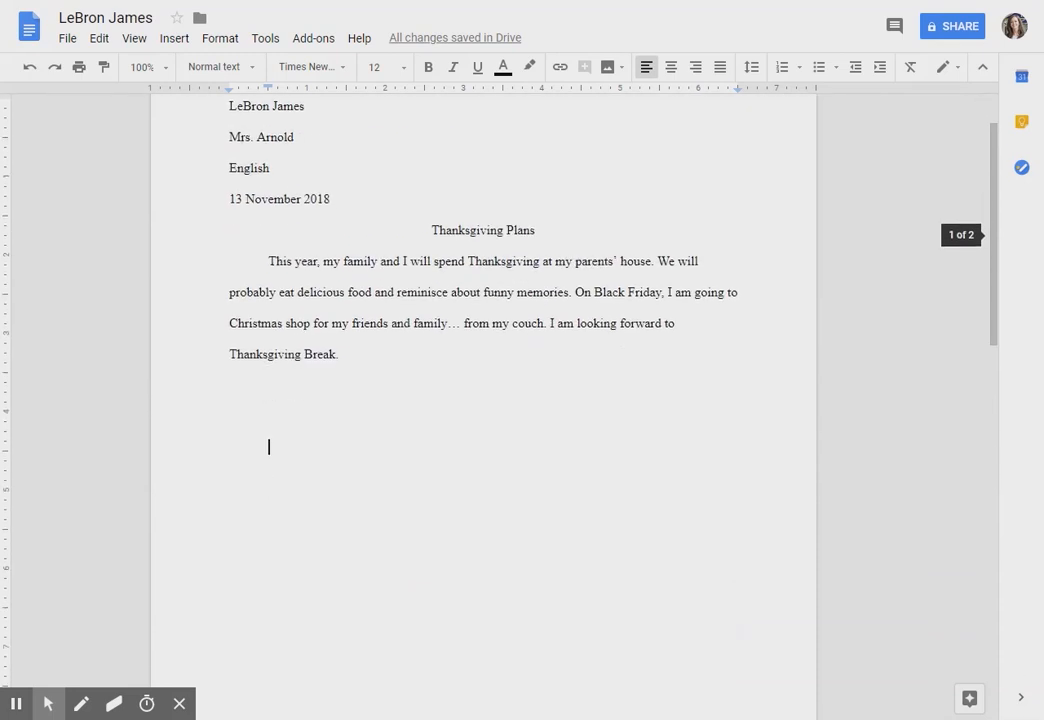
scroll(268, 527, up, 1)
Step: Set the header margin to .5 inches from the top and turn off the different first-page header
double_click(697, 147)
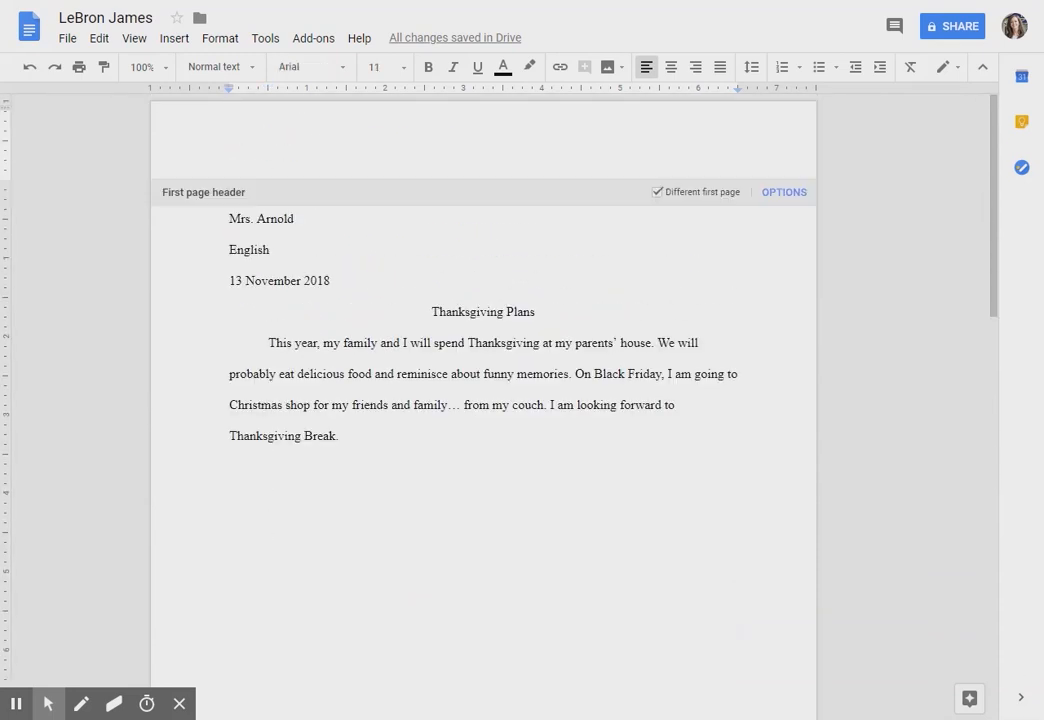
click(769, 197)
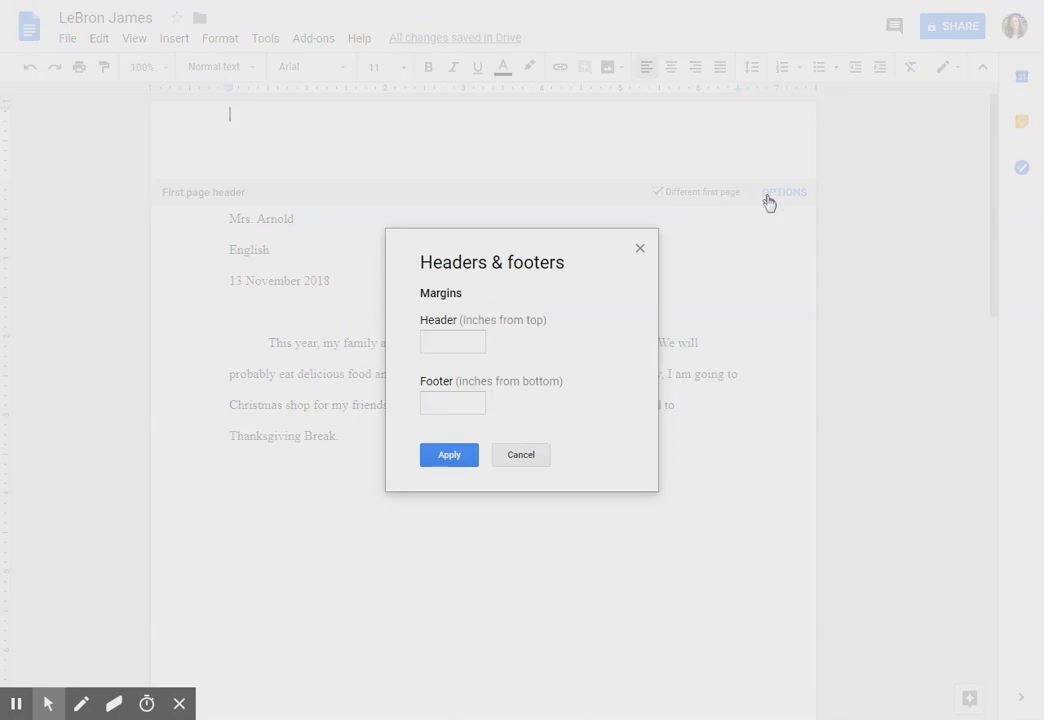
click(475, 342)
text(.5)
click(447, 457)
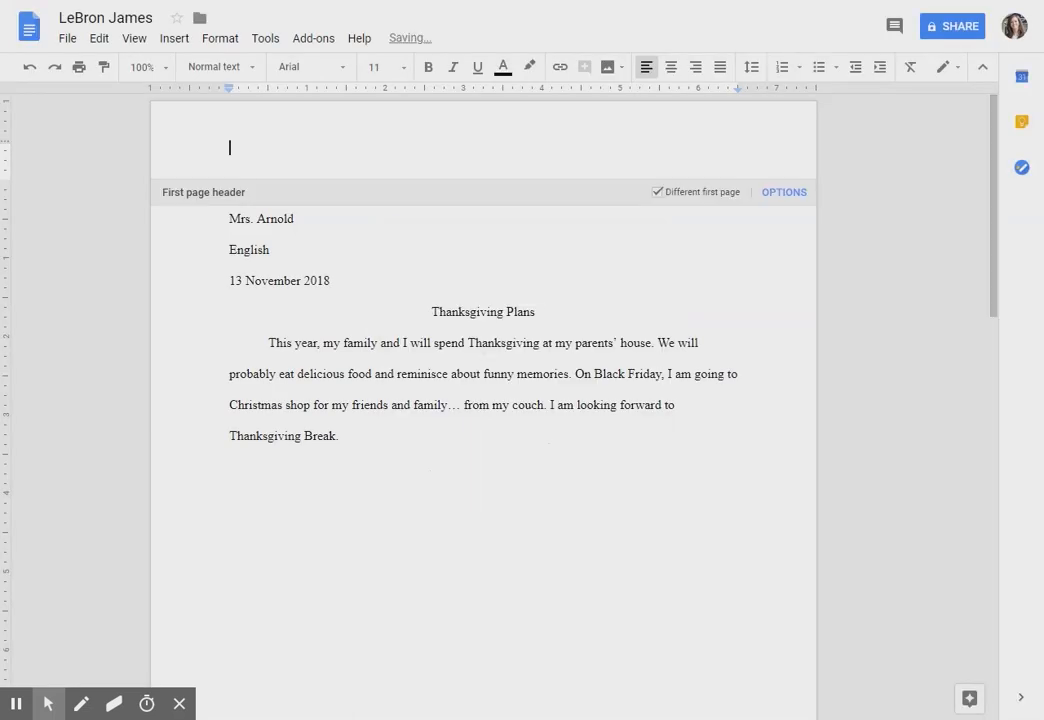
click(659, 193)
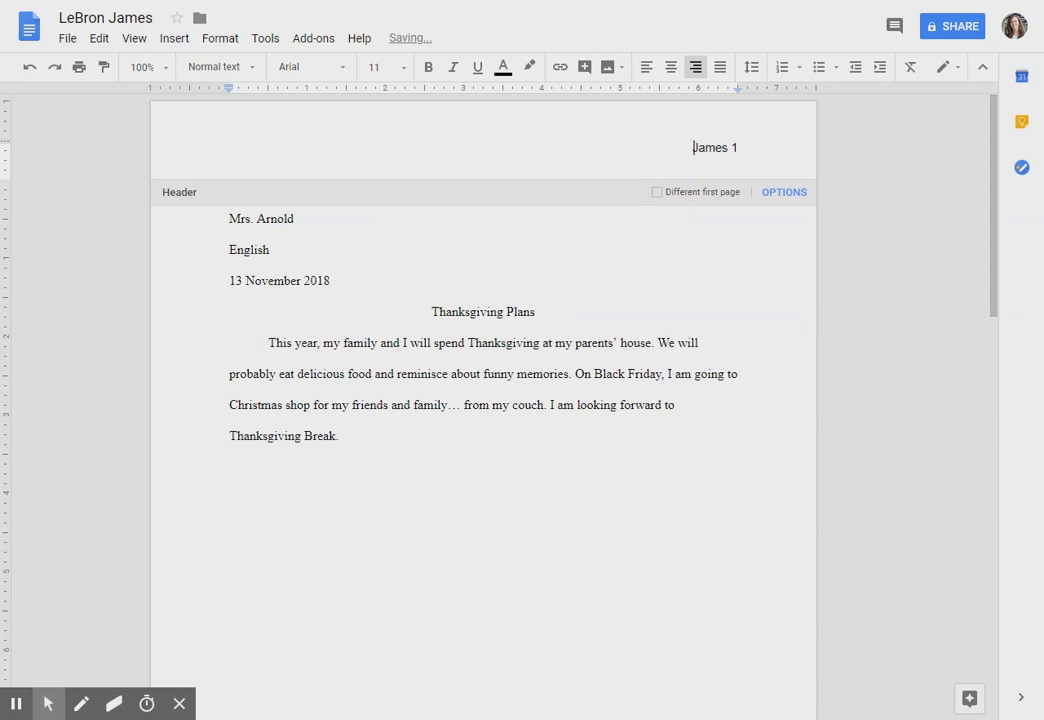
click(661, 374)
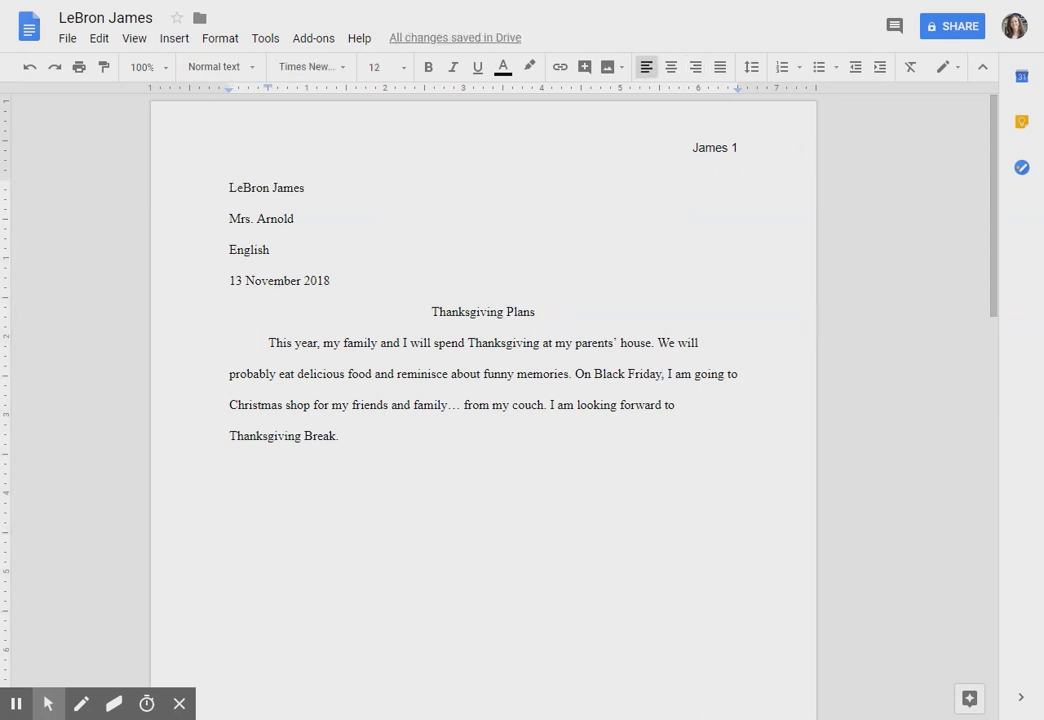
key(BackSpace)
text(,)
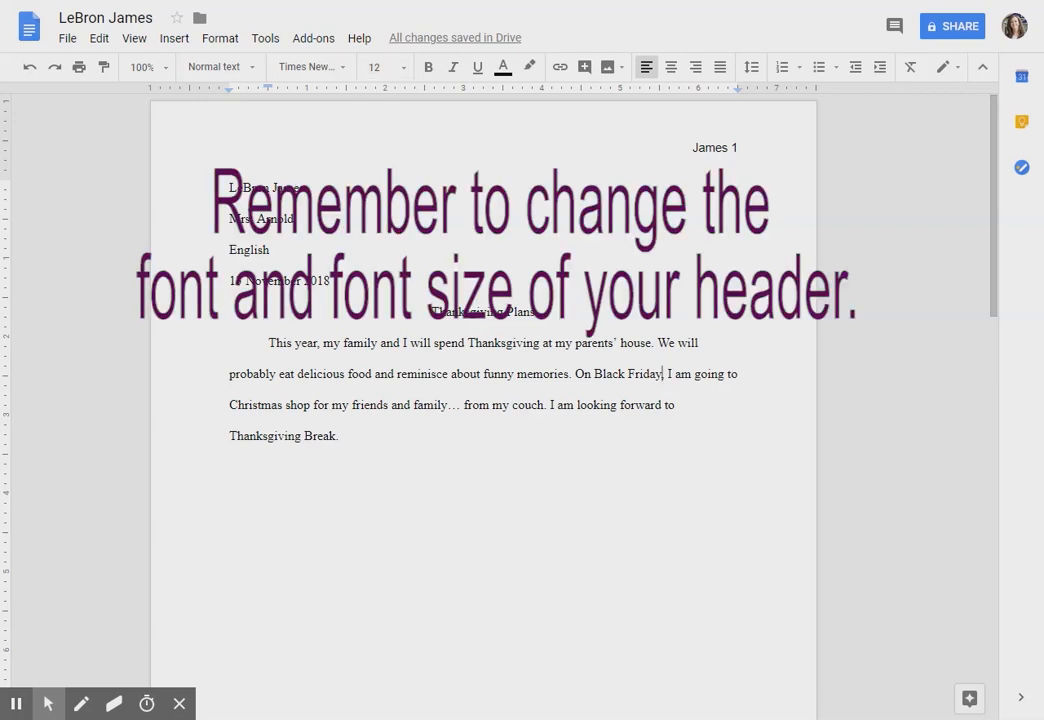
scroll(483, 400, down, 6)
scroll(483, 400, down, 4)
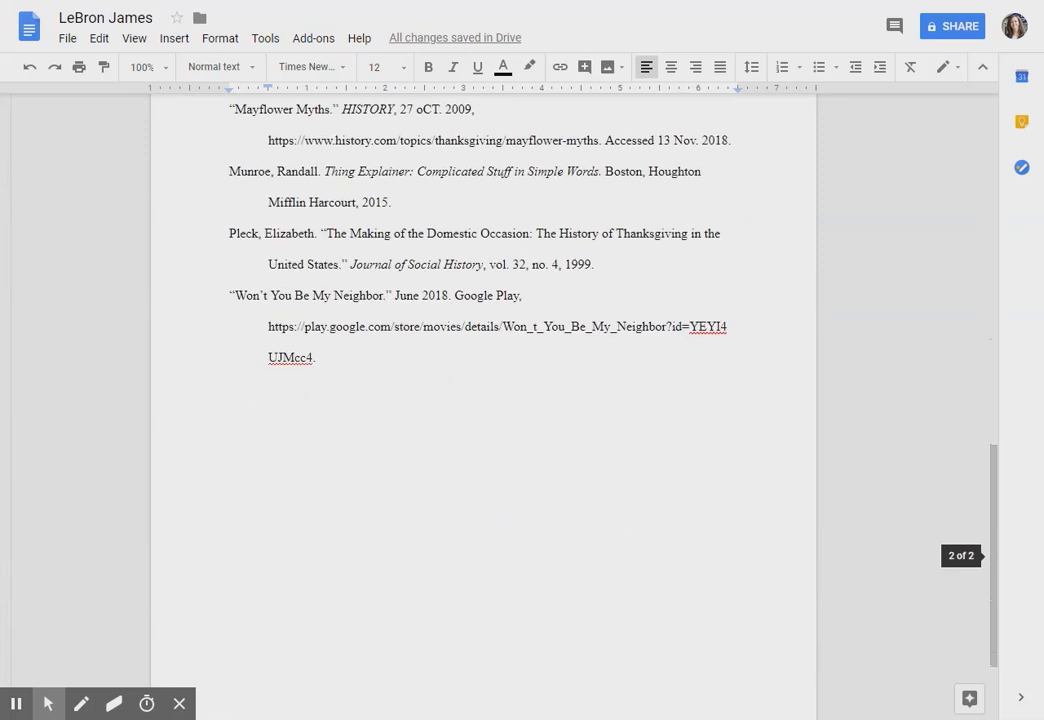
scroll(483, 400, up, 5)
scroll(483, 400, up, 5)
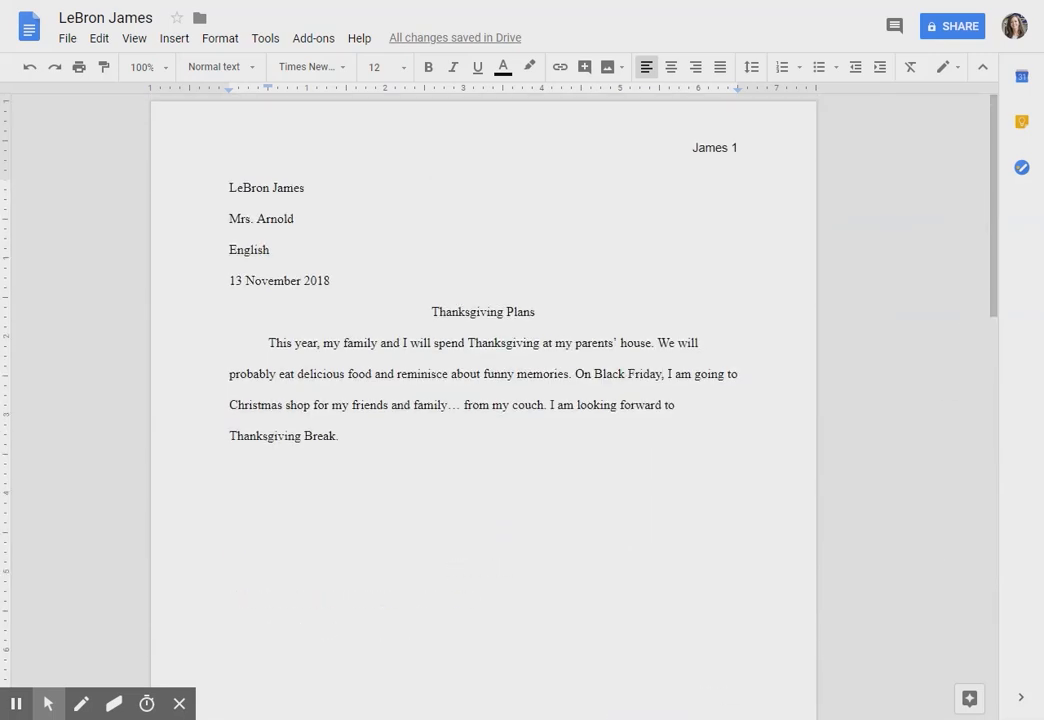